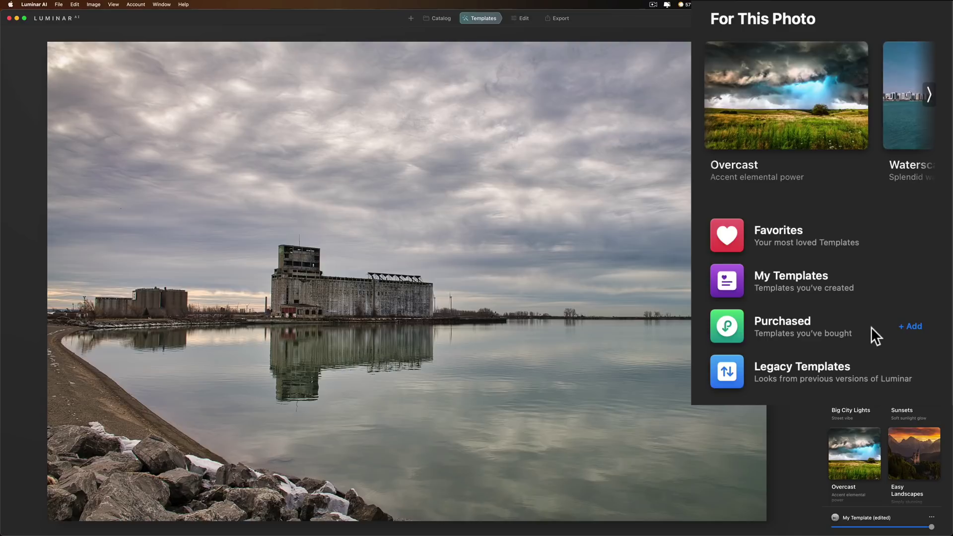
left_click(790, 334)
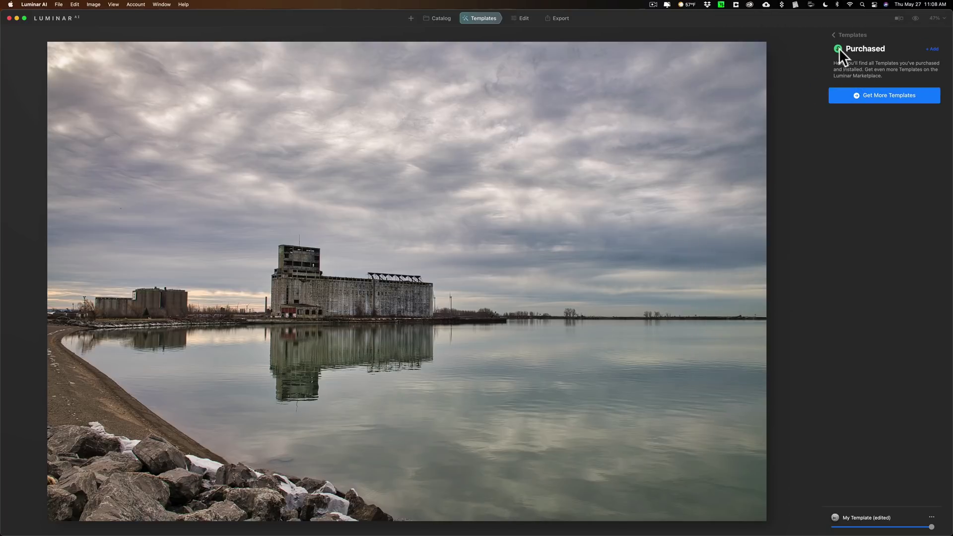
left_click(836, 35)
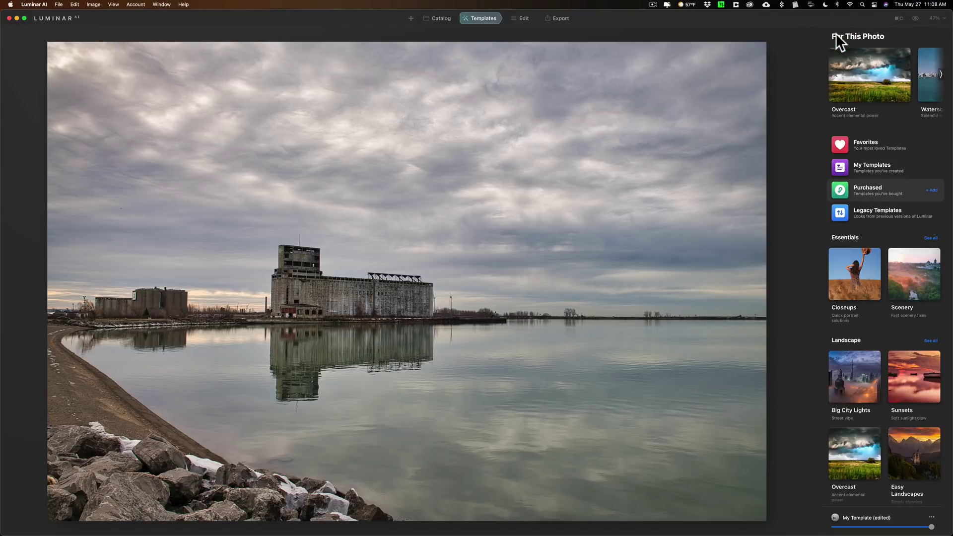
Step: Switch to the Edit tools and try Dodge & Burn's Lighten/Darken brush with reduced Softness
left_click(521, 17)
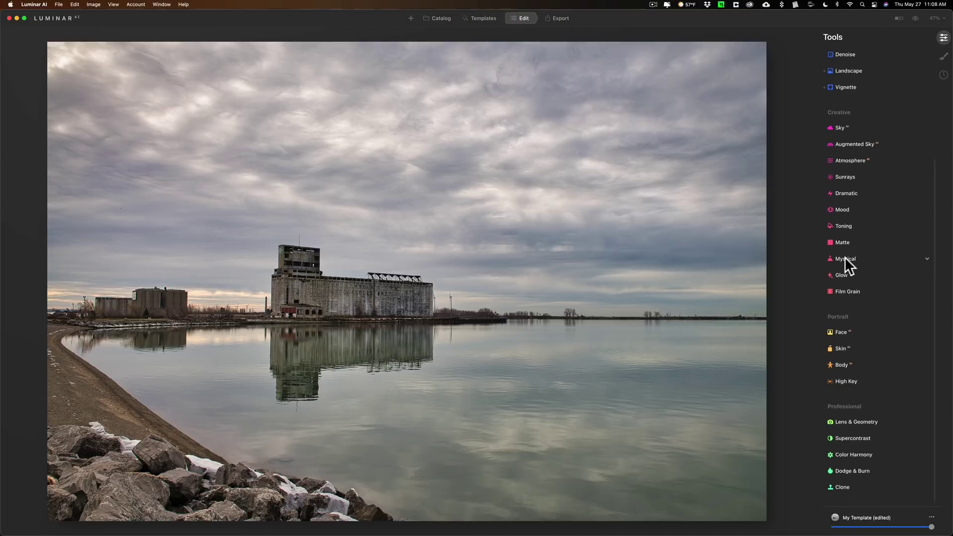
left_click(856, 470)
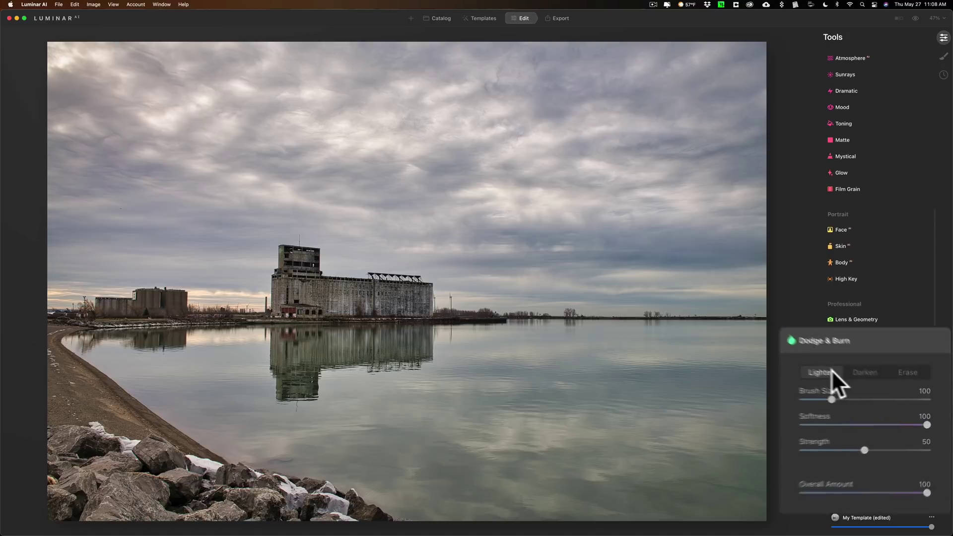
left_click(864, 389)
left_click(839, 353)
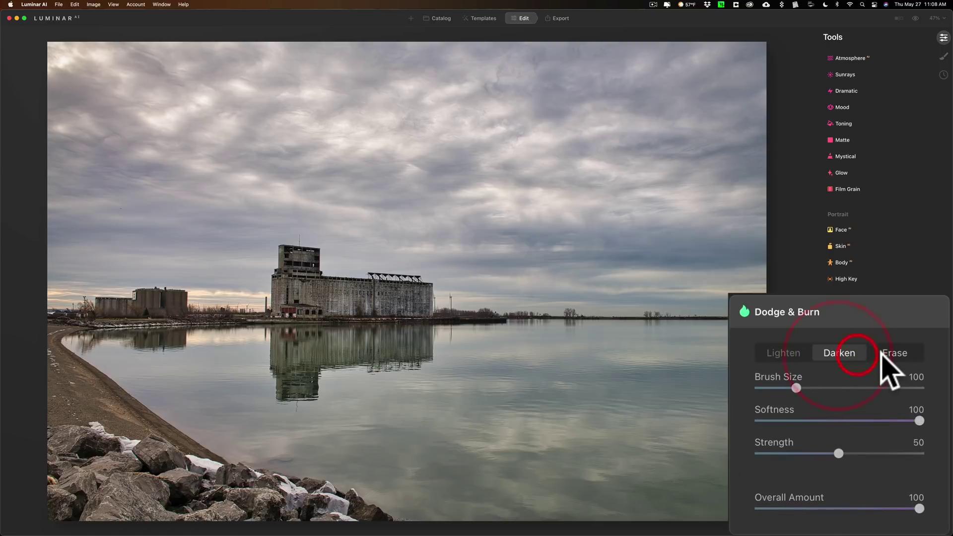
left_click(782, 352)
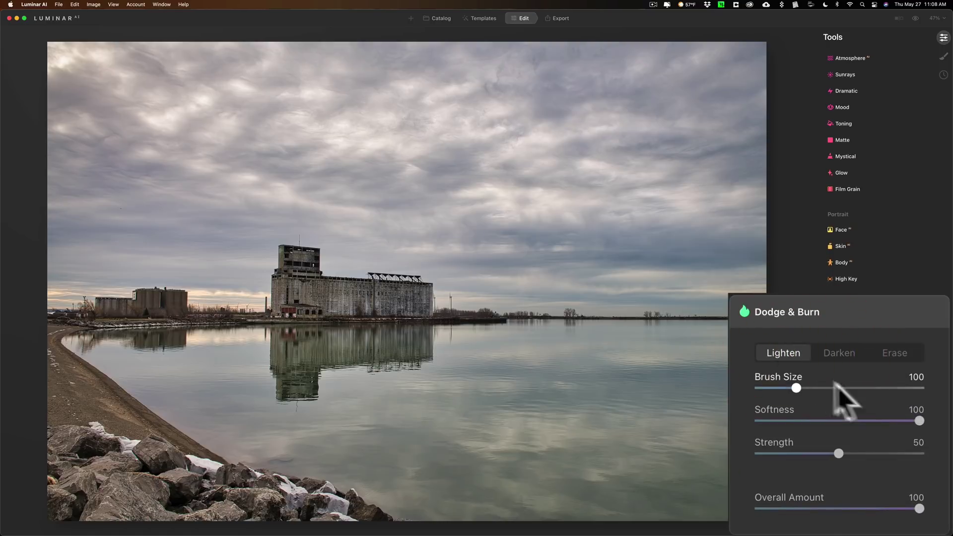
mouse_move(919, 421)
left_mouse_down()
mouse_move(795, 415)
mouse_move(897, 420)
left_mouse_up()
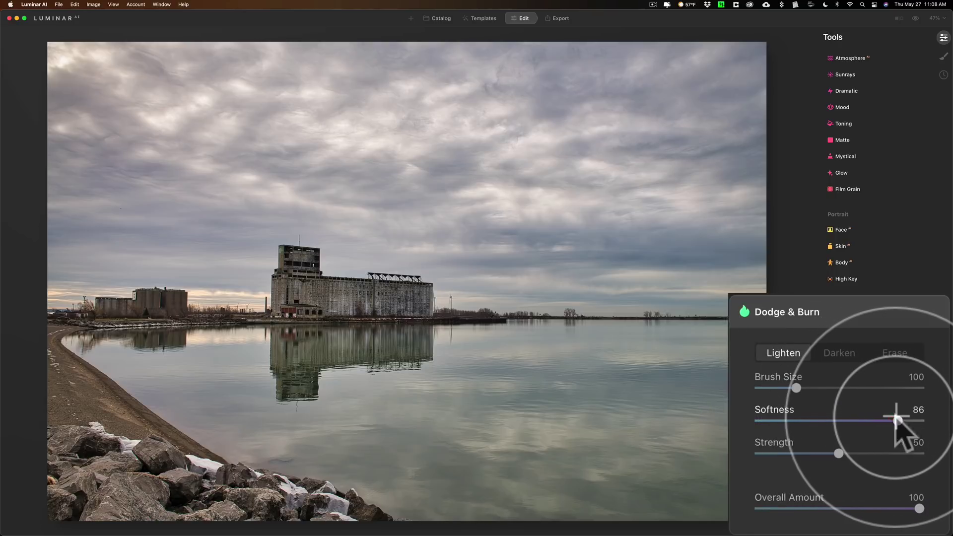
left_click(809, 304)
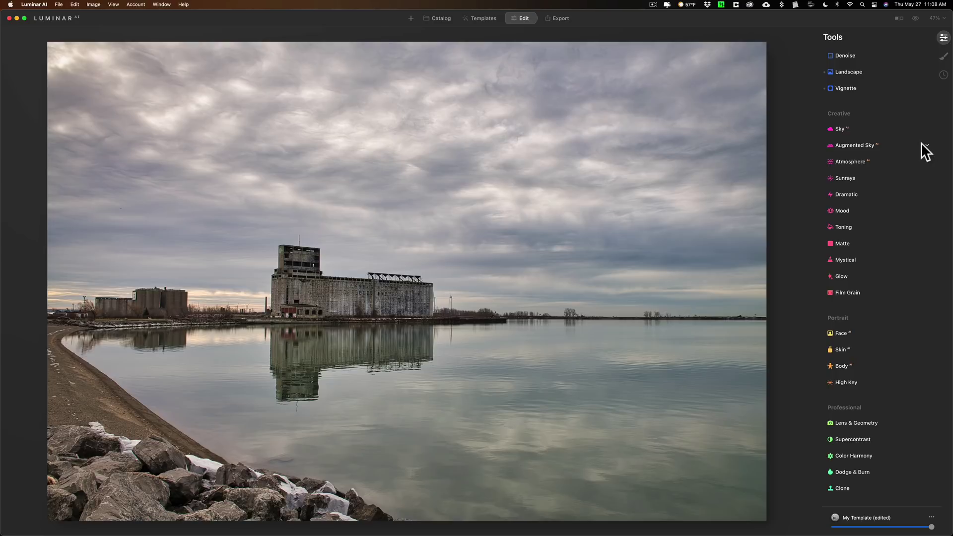
Step: In Sky AI, replace the grey overcast sky with Bright Blue Sky 1 from Sky Selection
left_click(871, 126)
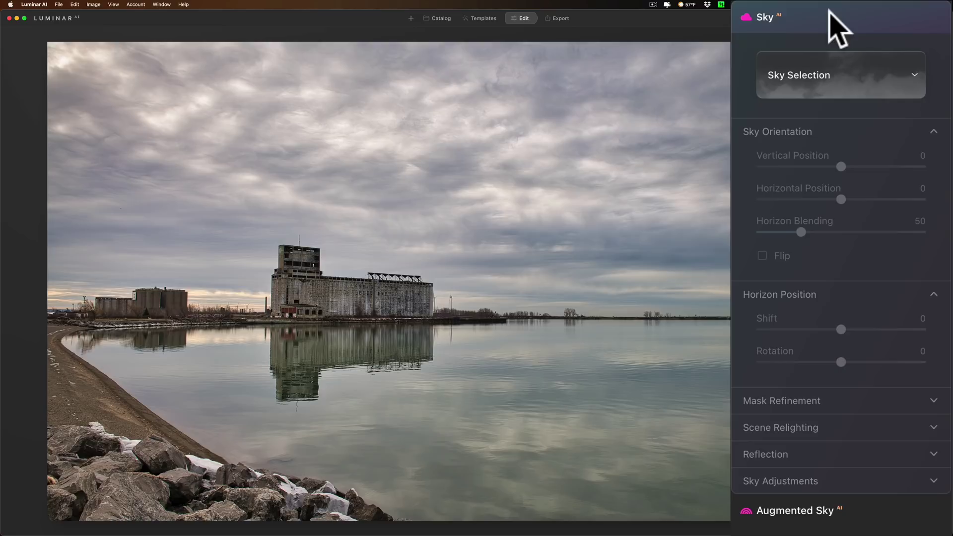
left_click(934, 131)
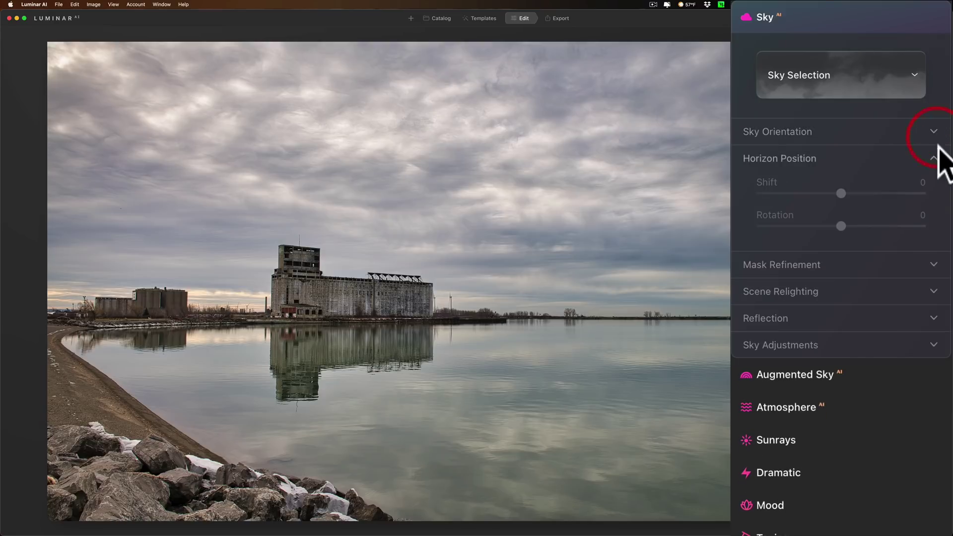
left_click(934, 158)
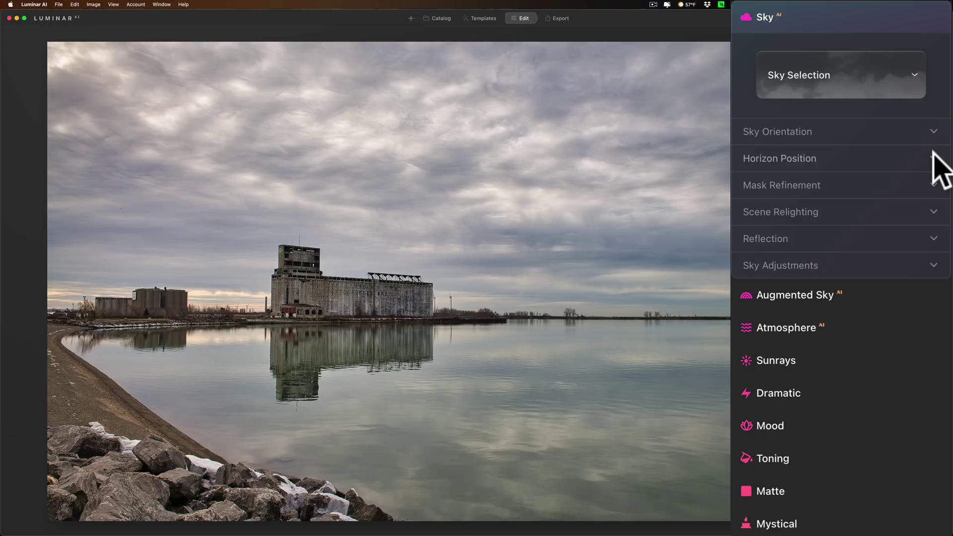
left_click(844, 69)
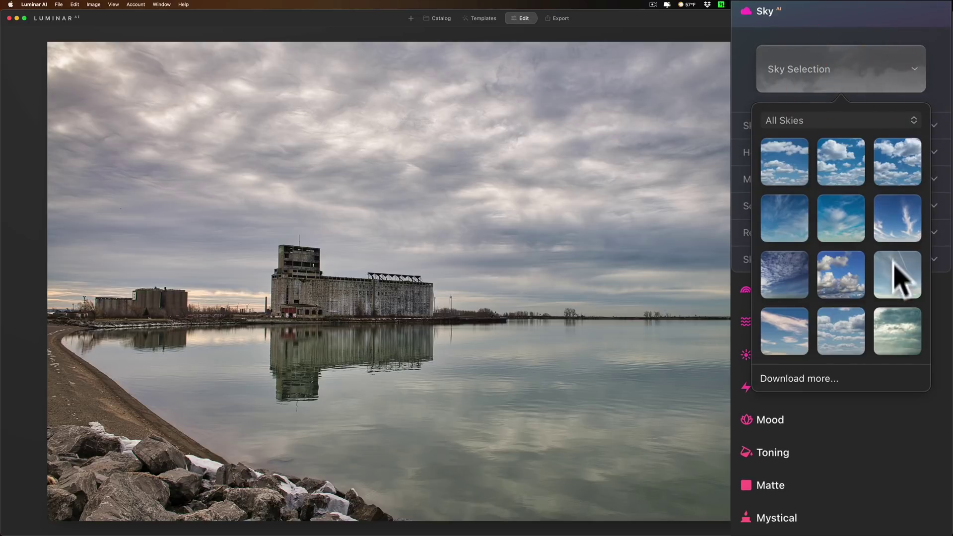
left_click(899, 280)
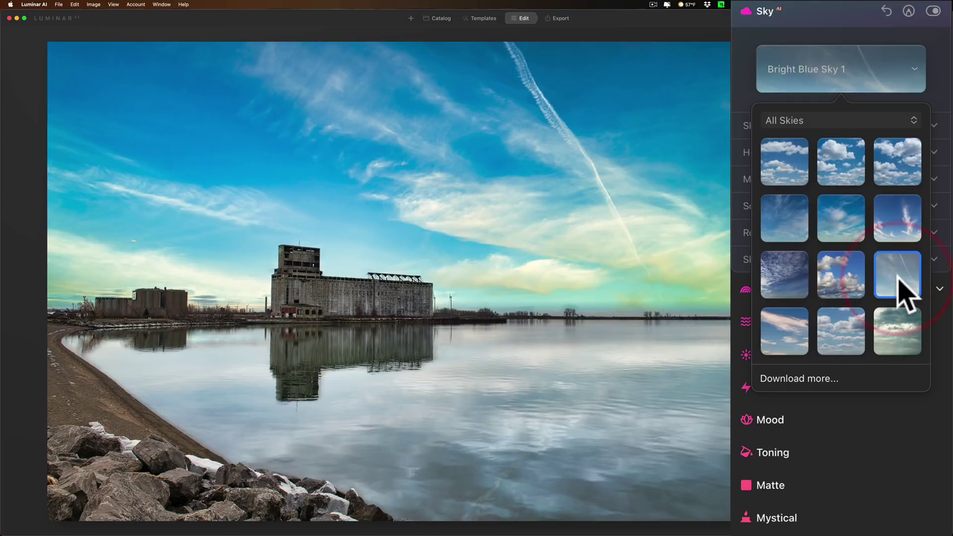
left_click(862, 25)
left_click(824, 21)
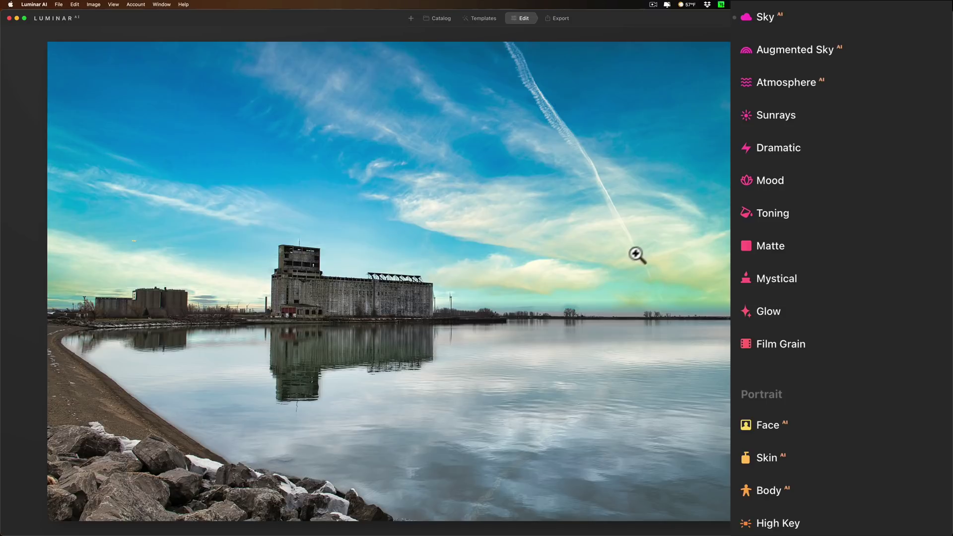
Step: Under Sky Orientation, set Vertical Position to -1 and Horizon Blending to 0 for a crisp horizon
left_click(786, 18)
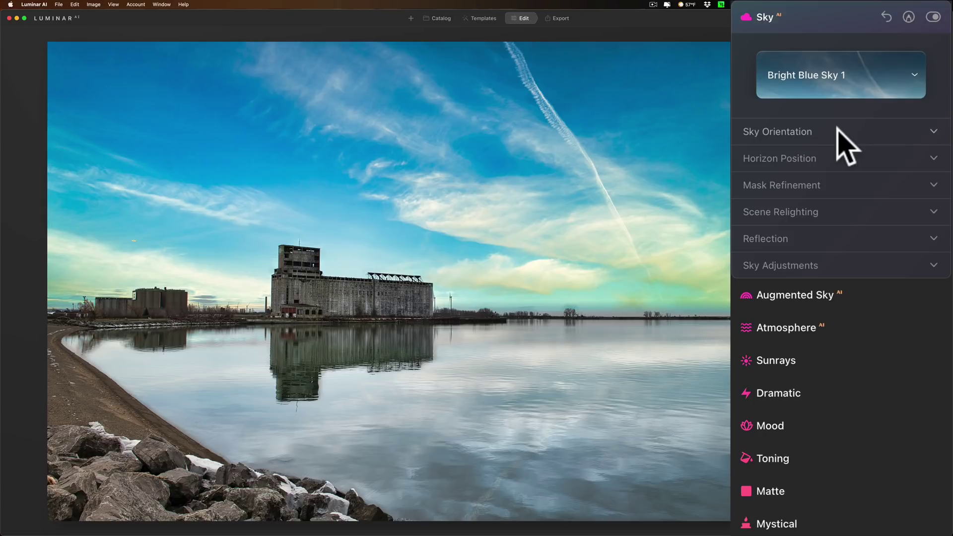
left_click(838, 130)
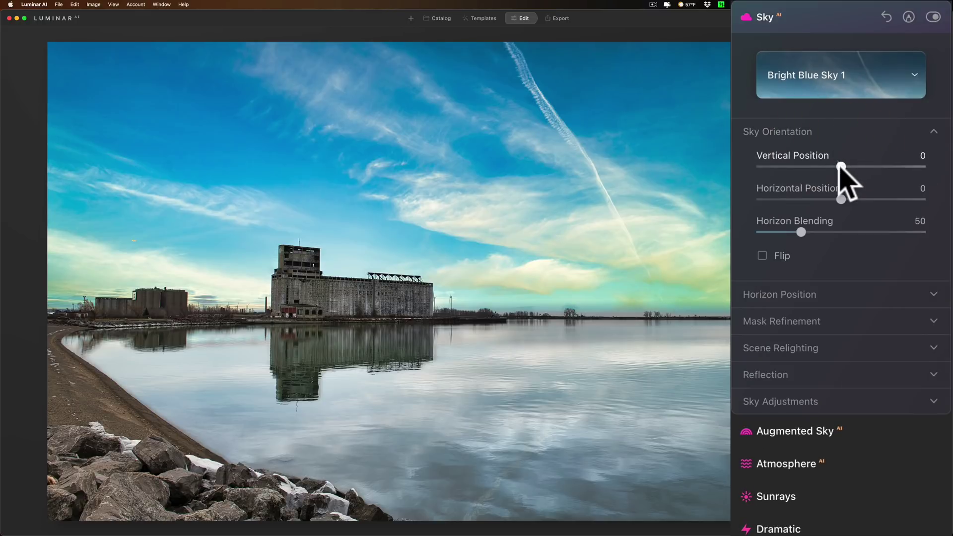
mouse_move(841, 167)
left_mouse_down()
mouse_move(851, 167)
mouse_move(819, 166)
mouse_move(847, 166)
left_mouse_up()
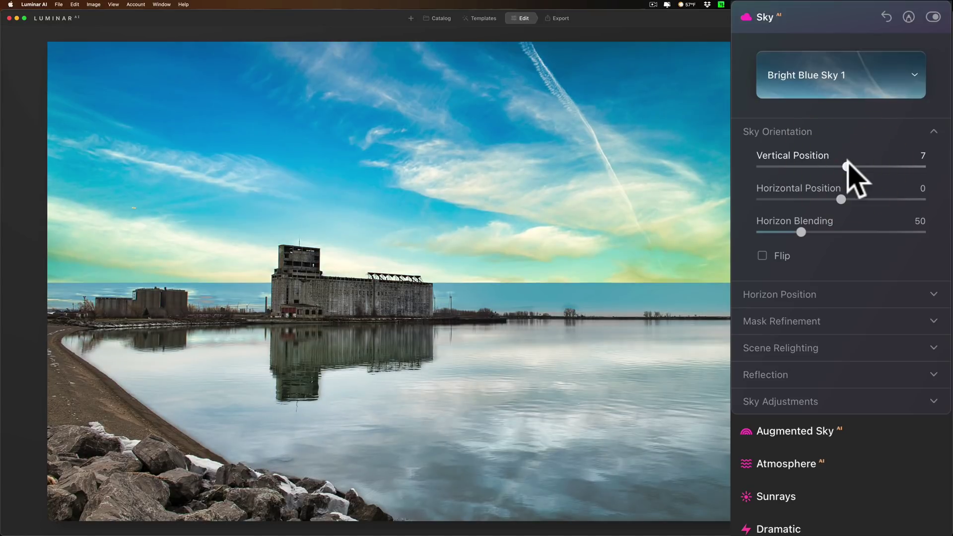
left_click_drag(847, 166, 839, 166)
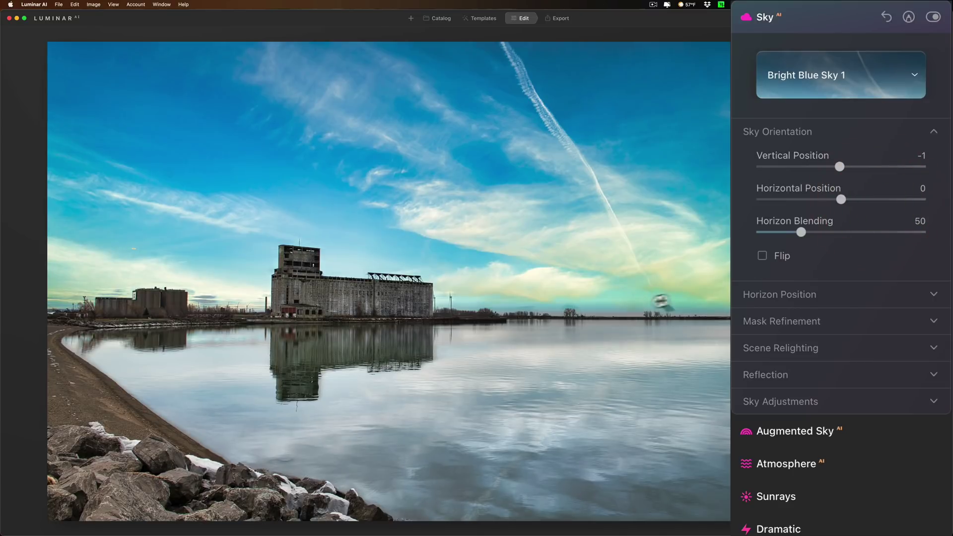
left_click_drag(799, 231, 761, 232)
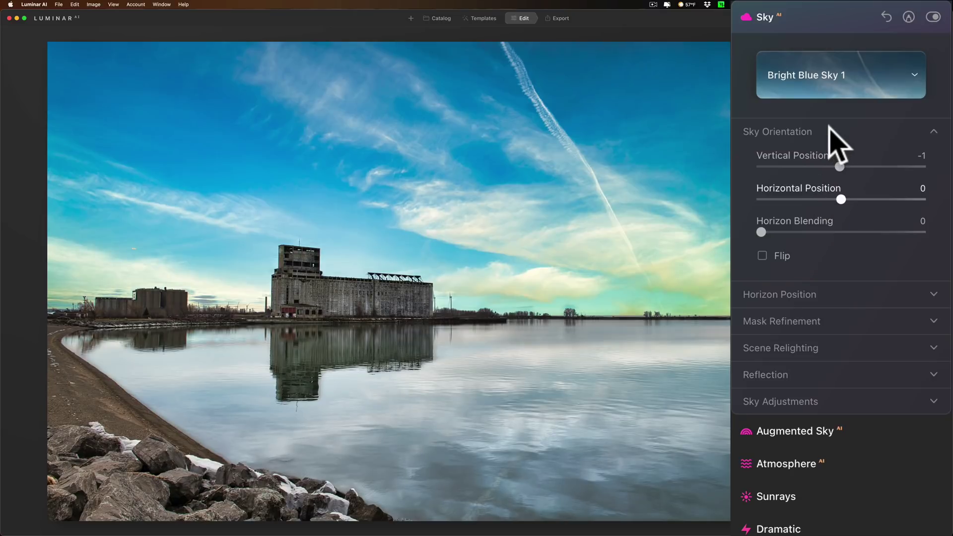
Step: Test the Horizon Position Shift at -7 and 13, leaving Shift and Rotation at 0
left_click(829, 130)
left_click(831, 158)
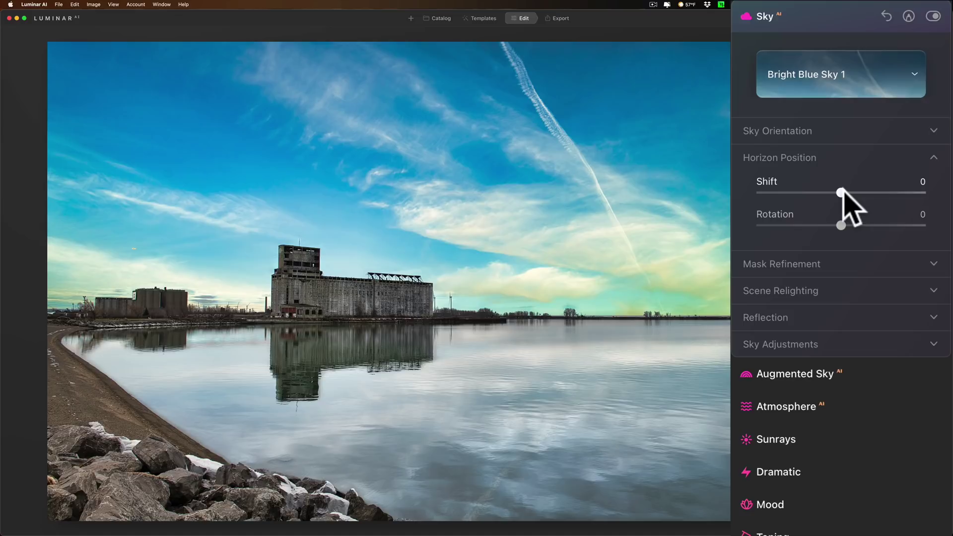
left_click_drag(841, 191, 828, 192)
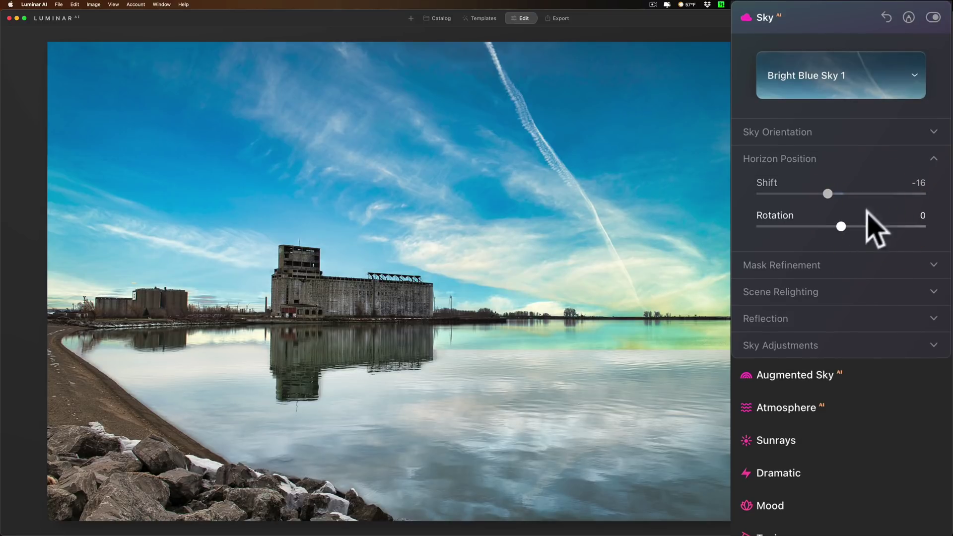
mouse_move(828, 193)
left_mouse_down()
mouse_move(850, 192)
mouse_move(828, 193)
mouse_move(838, 192)
left_mouse_up()
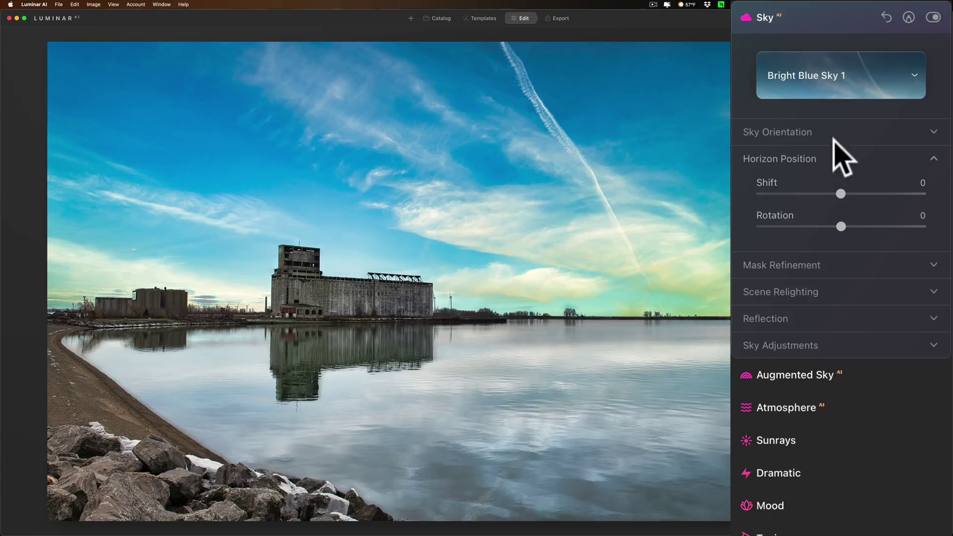
left_click(836, 140)
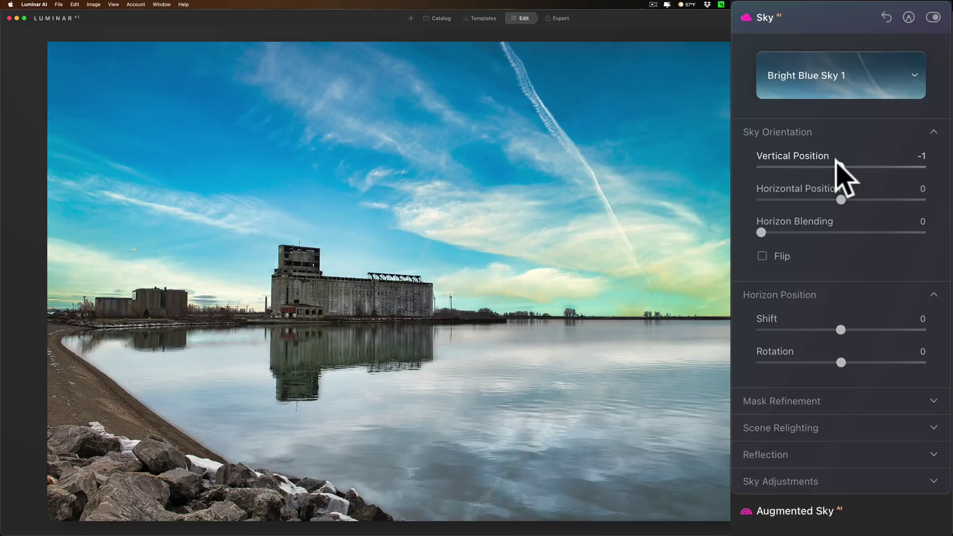
left_click_drag(836, 160, 872, 202)
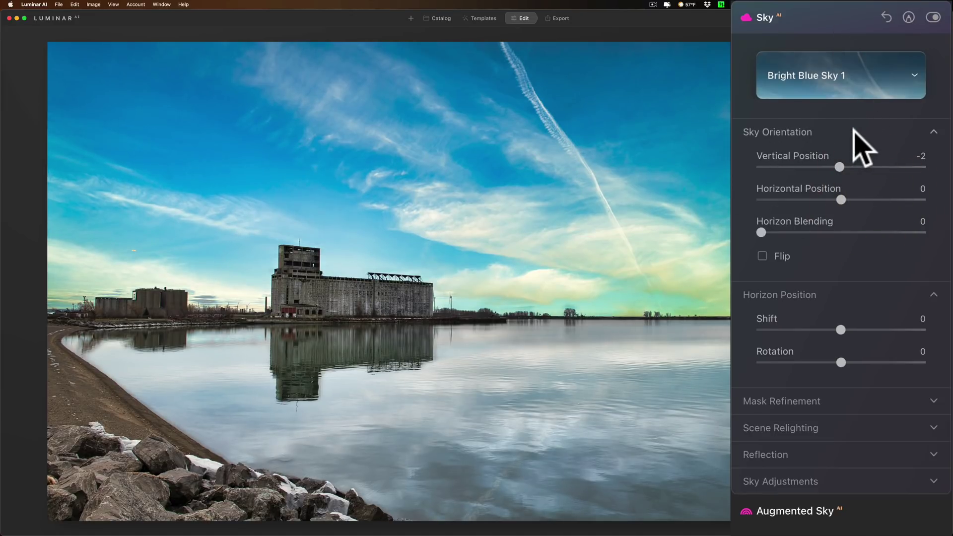
left_click(854, 132)
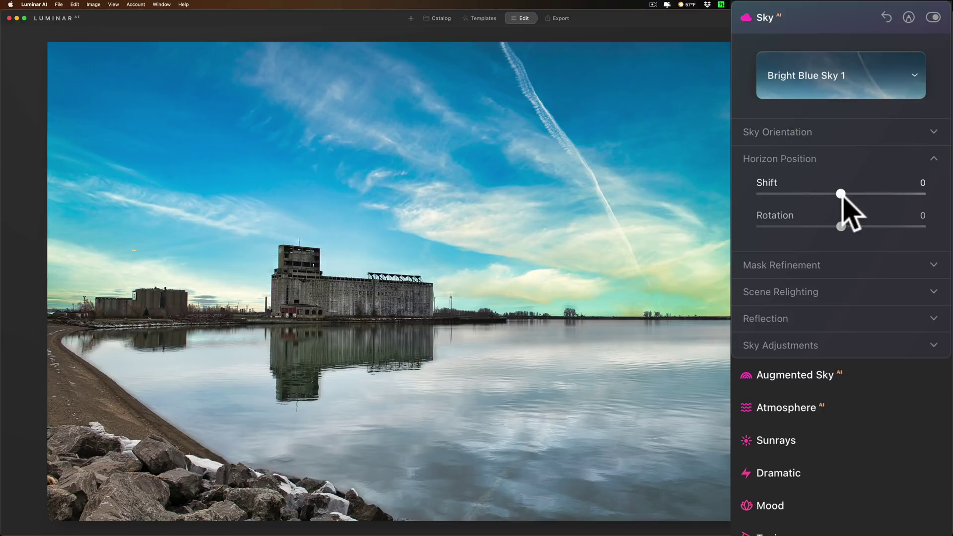
mouse_move(841, 195)
left_mouse_down()
mouse_move(812, 194)
mouse_move(840, 187)
left_mouse_up()
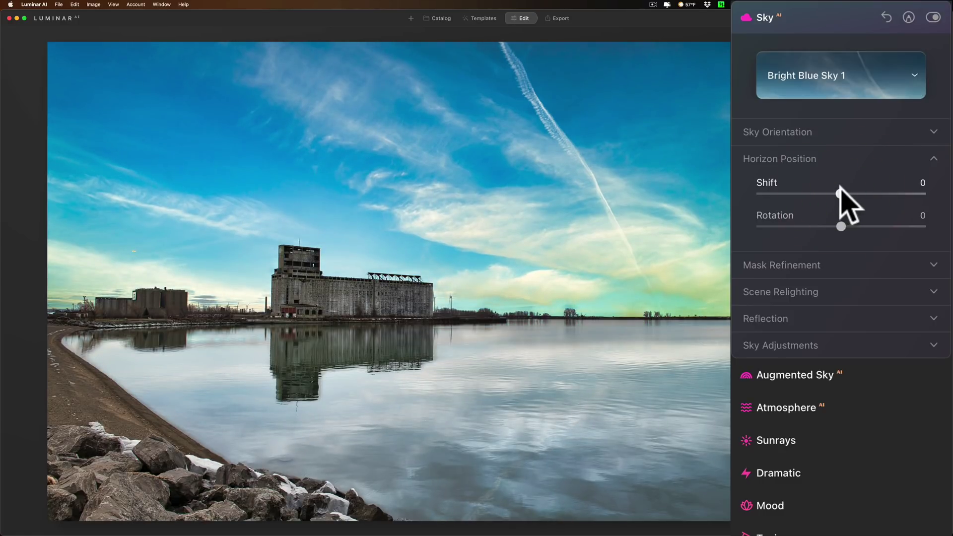
Step: Raise Scene Relighting Strength from 20 to 50 and test the relight Saturation
left_click(841, 158)
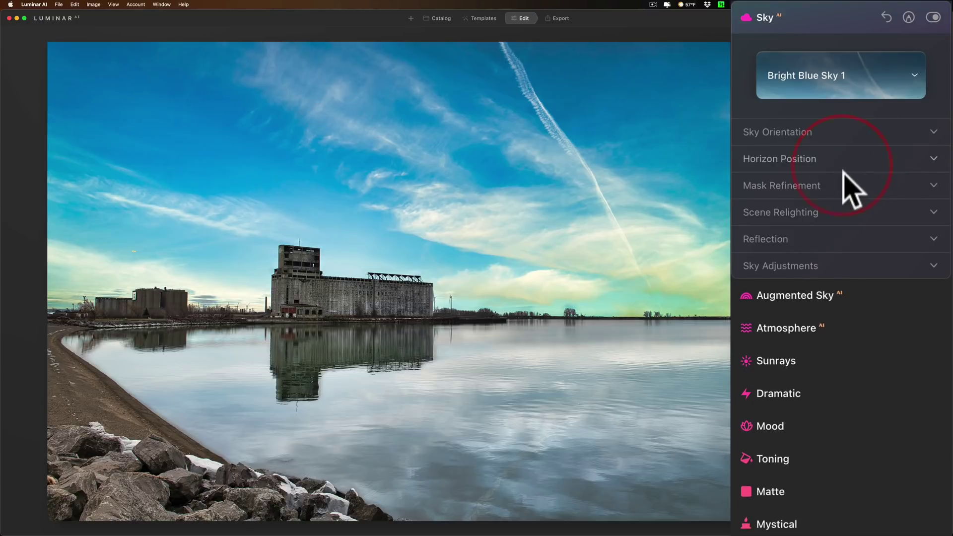
left_click(842, 184)
left_click(847, 192)
left_click(843, 210)
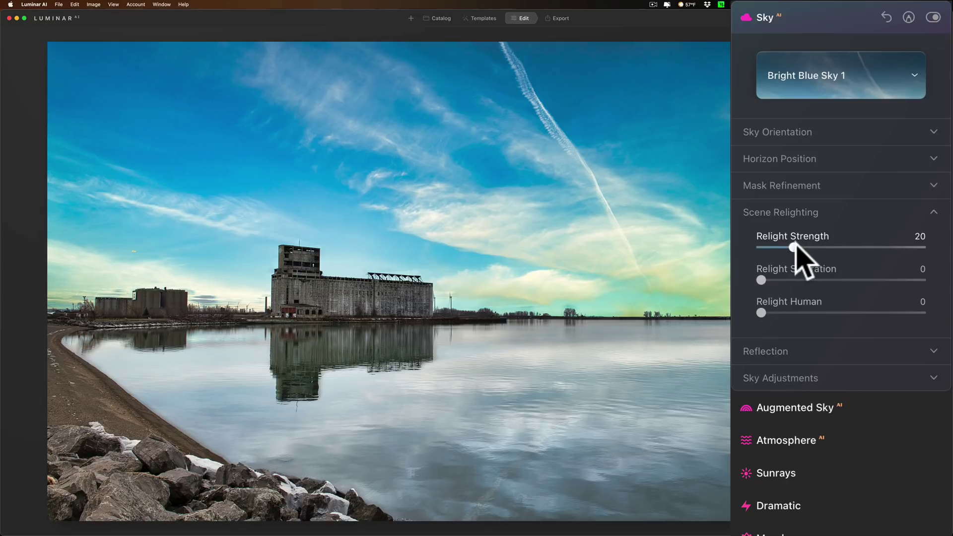
left_click_drag(796, 243, 842, 248)
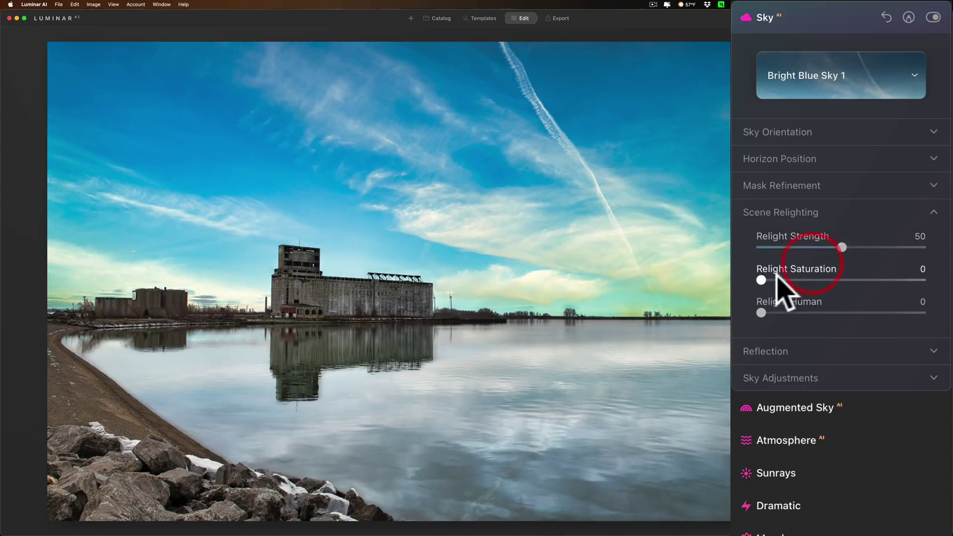
left_click_drag(776, 276, 744, 323)
left_click(852, 212)
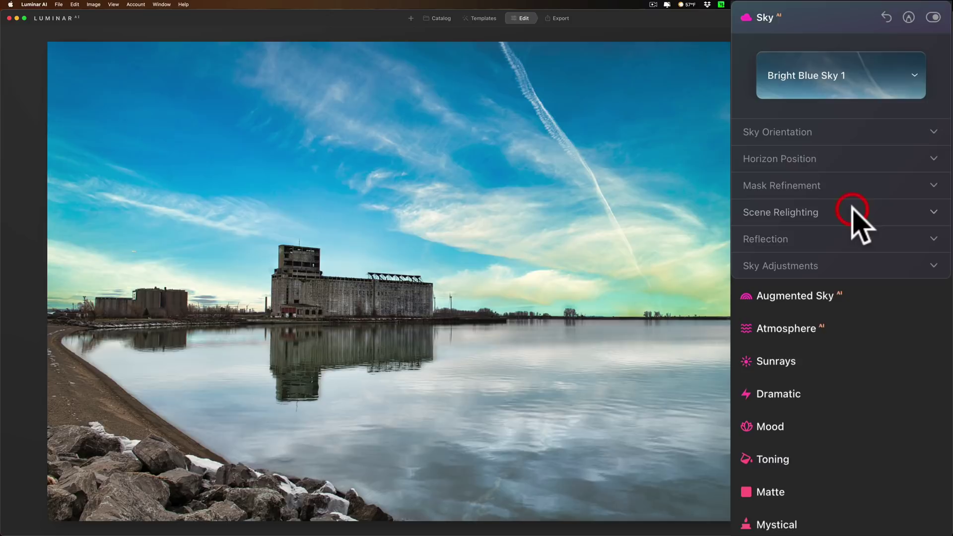
Step: Set the sky's lake Reflection Amount to 61 and Water Blur to 7
left_click(852, 240)
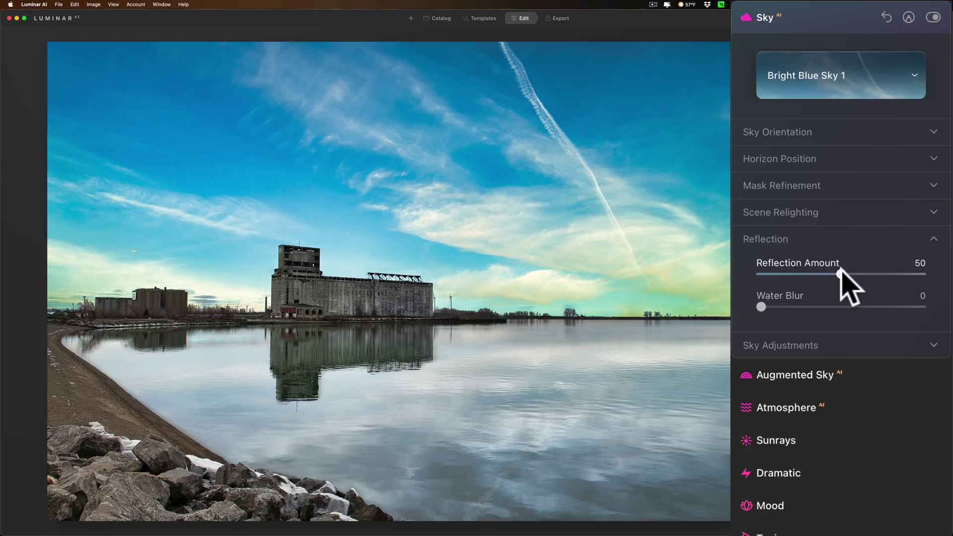
mouse_move(840, 273)
left_mouse_down()
mouse_move(903, 272)
mouse_move(825, 272)
mouse_move(850, 273)
left_mouse_up()
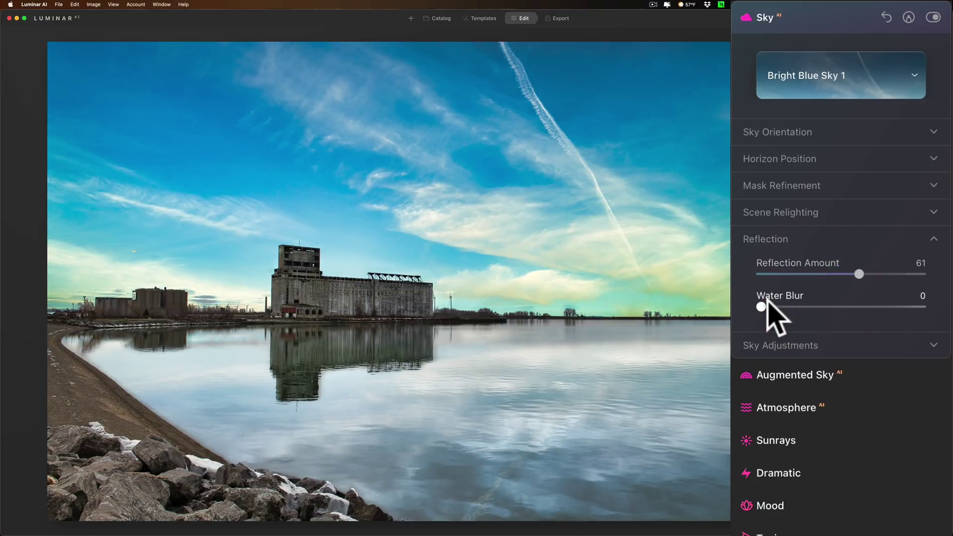
left_click_drag(765, 302, 744, 304)
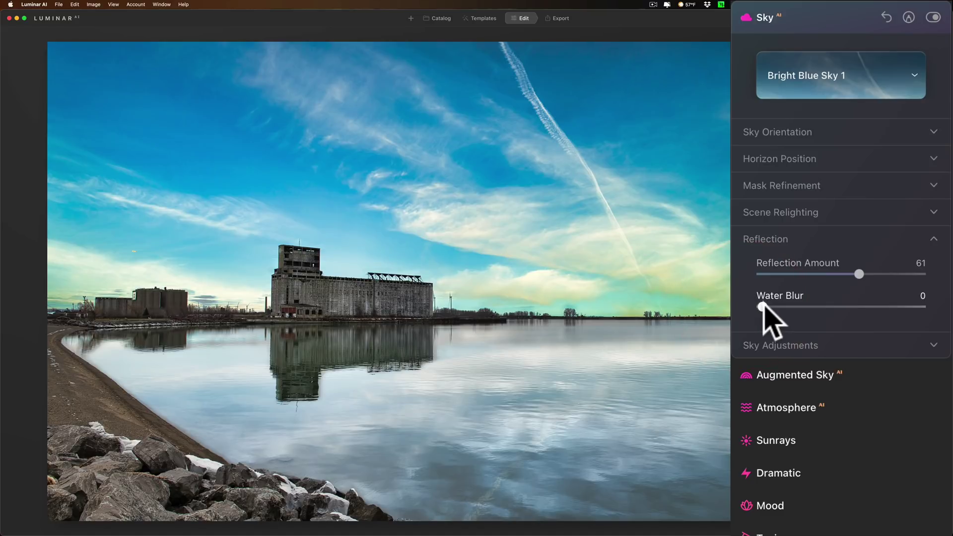
mouse_move(761, 306)
left_mouse_down()
mouse_move(786, 307)
mouse_move(774, 307)
left_mouse_up()
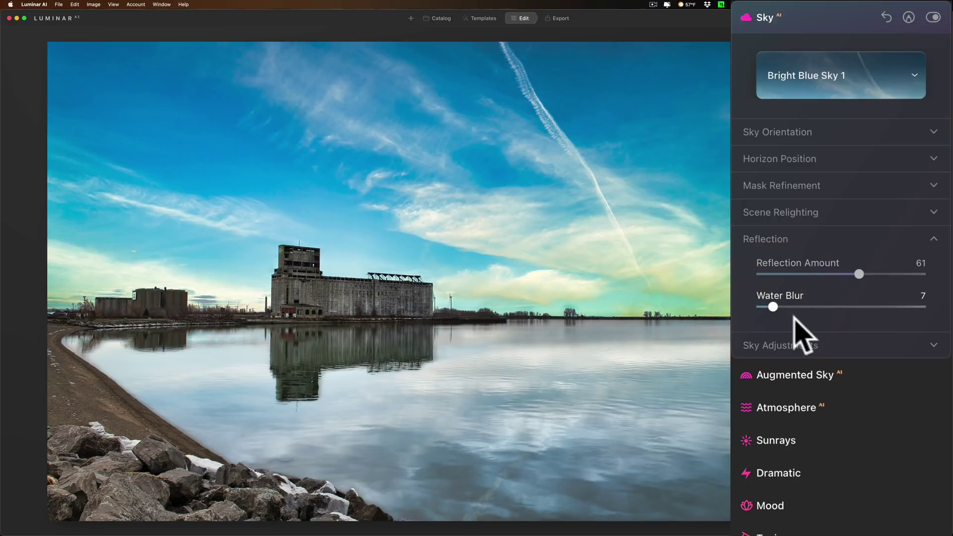
left_click(812, 339)
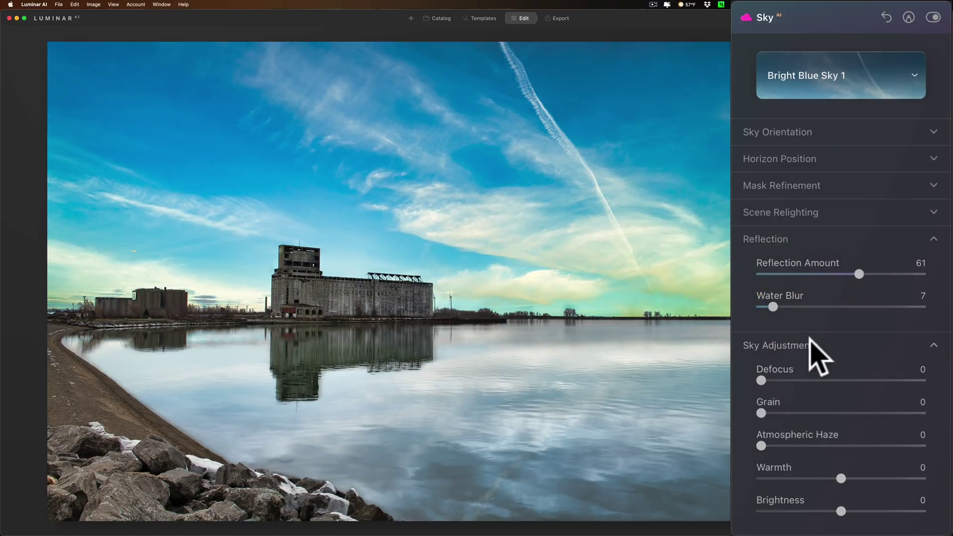
Step: Test sky Defocus, Water Blur and Atmospheric Haze, then return all three to 0
mouse_move(761, 380)
left_mouse_down()
mouse_move(827, 380)
mouse_move(760, 381)
mouse_move(814, 381)
mouse_move(775, 381)
left_mouse_up()
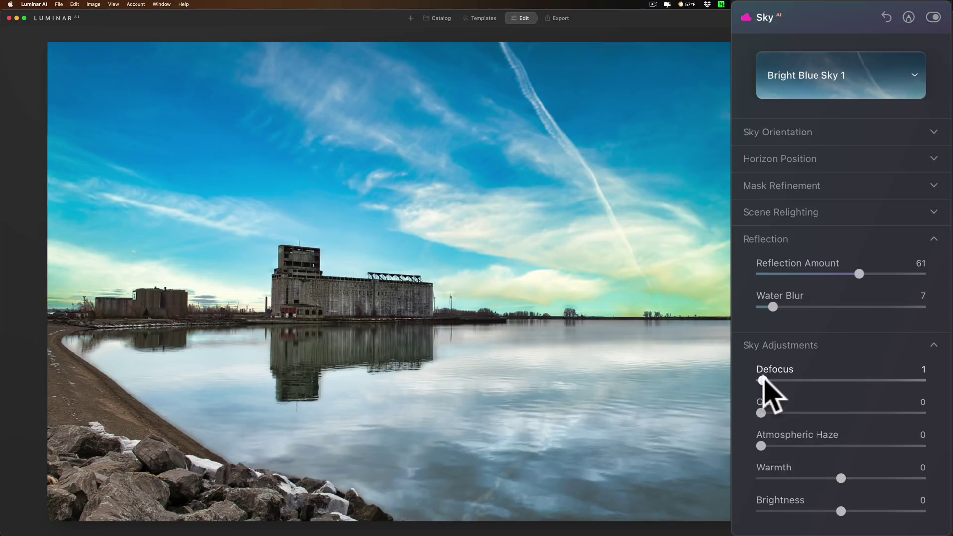
mouse_move(763, 380)
left_mouse_down()
mouse_move(780, 380)
mouse_move(764, 381)
left_mouse_up()
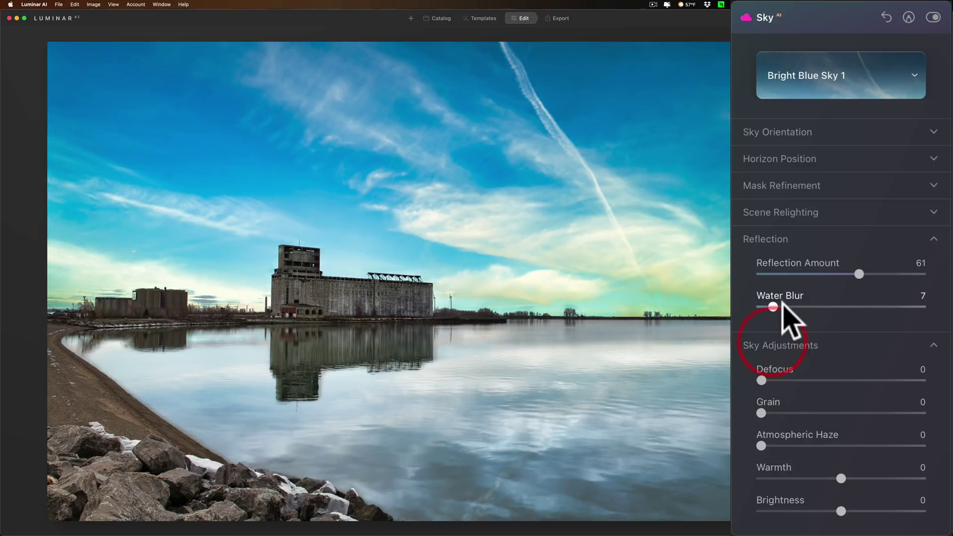
left_click_drag(774, 307, 738, 313)
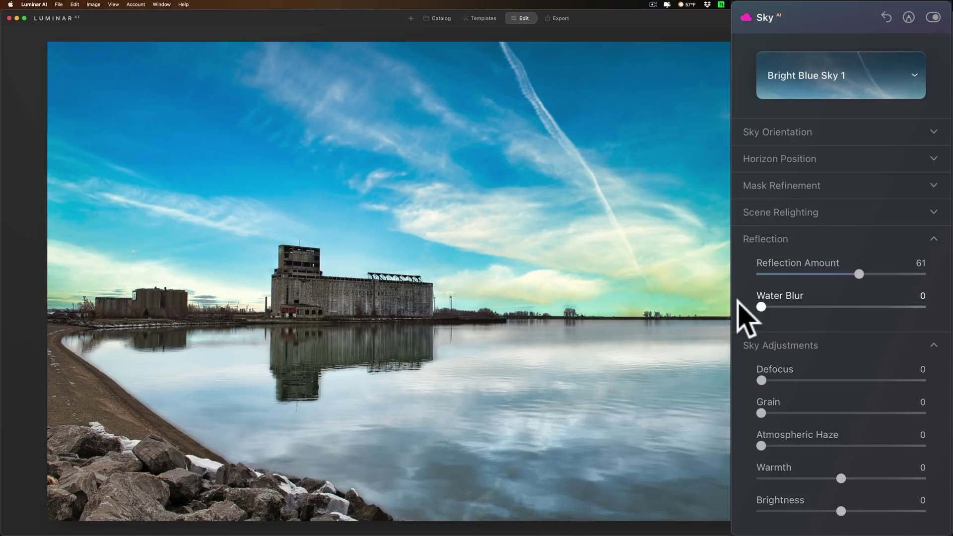
left_click(759, 380)
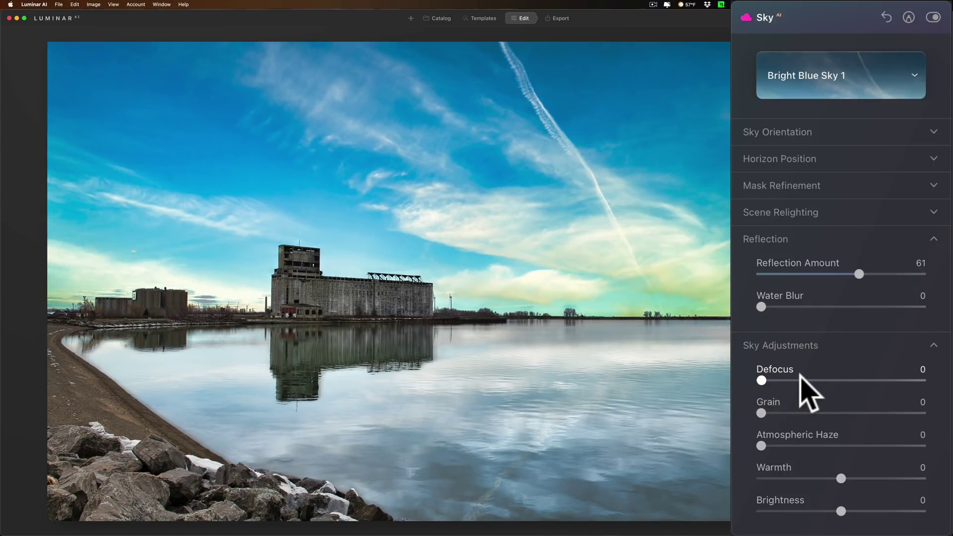
left_click_drag(762, 380, 791, 378)
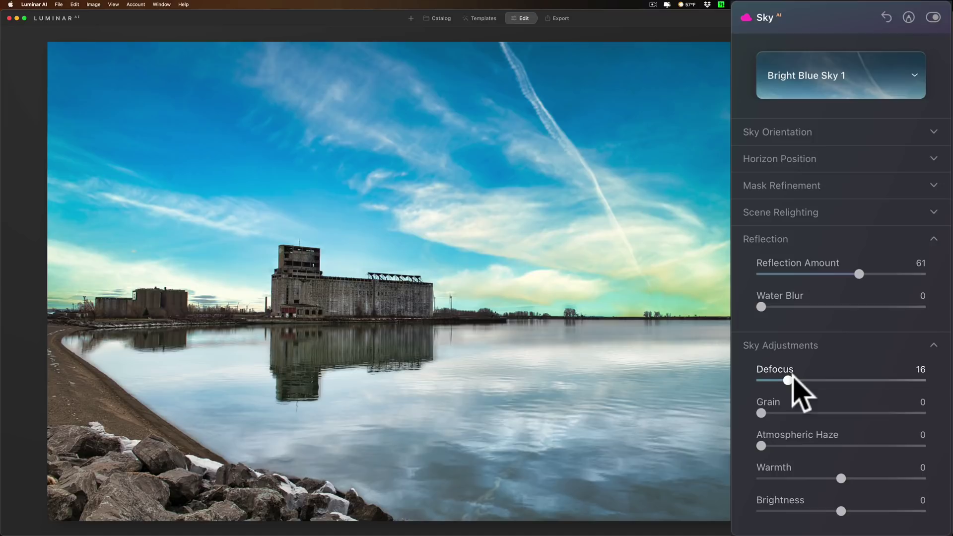
left_click(781, 307)
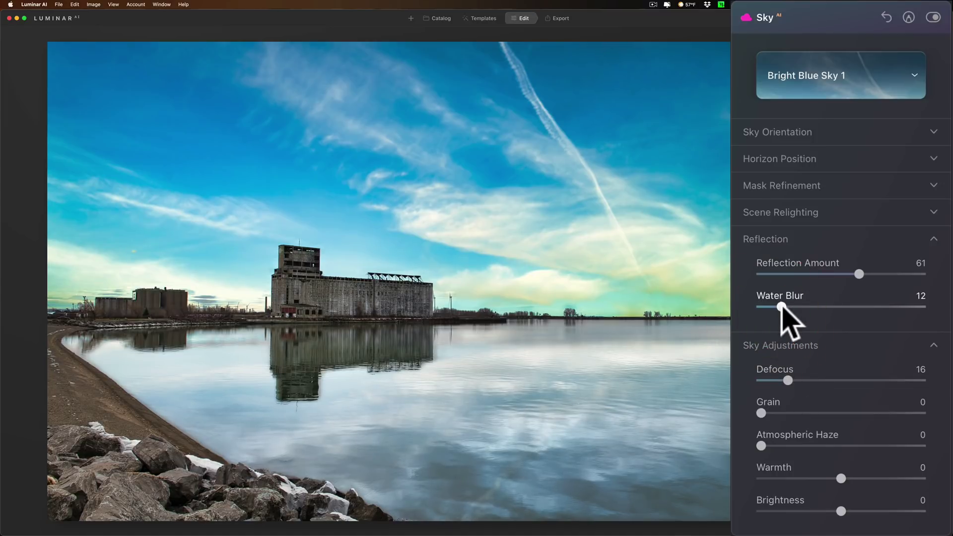
left_click_drag(781, 307, 749, 315)
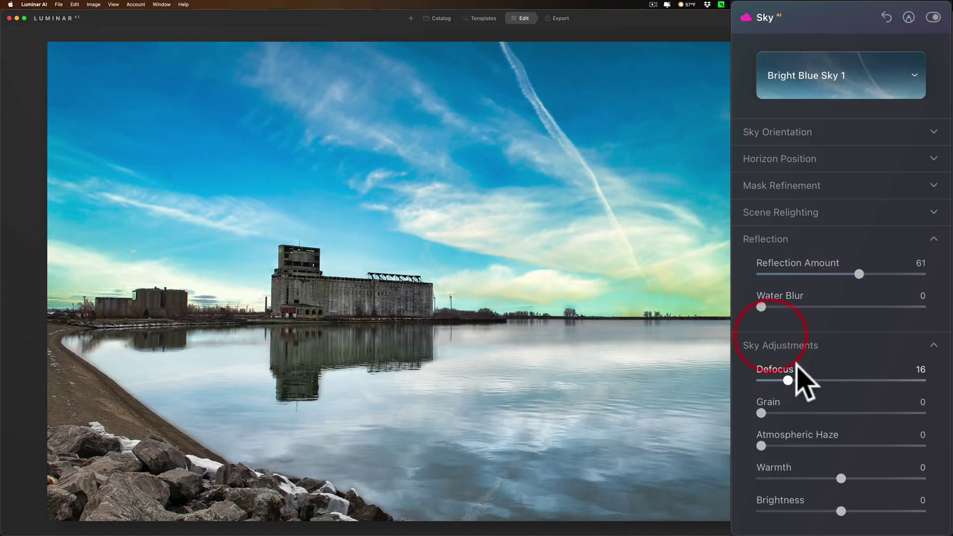
left_click_drag(788, 379, 759, 380)
left_click(760, 379)
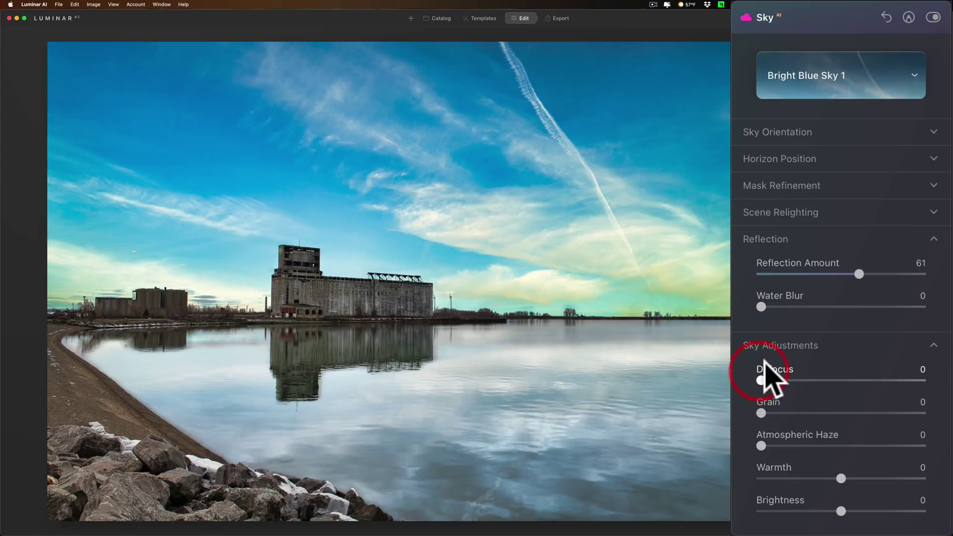
left_click_drag(761, 445, 742, 447)
left_click(761, 380)
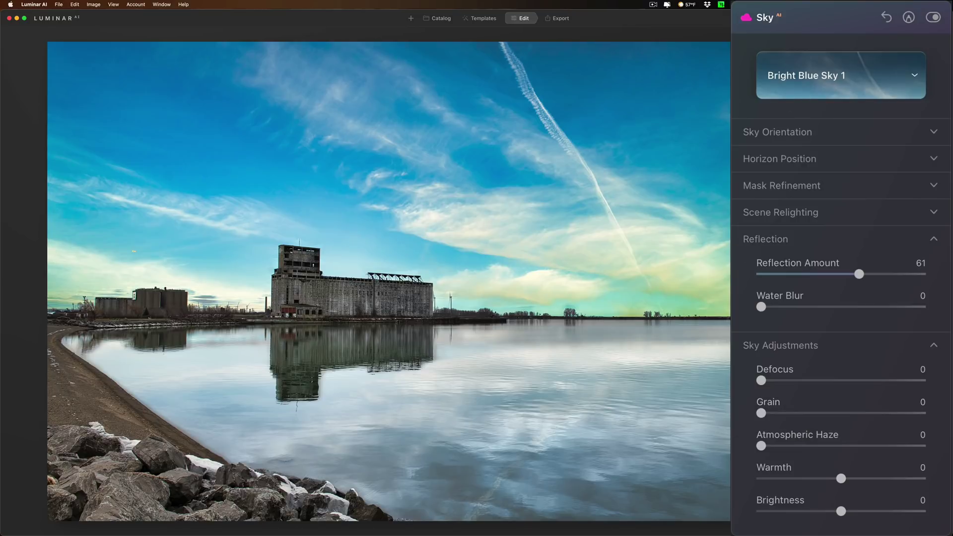
Step: Open Augmented Sky, place Giraffe 1 in the sky, then reset the tool to remove it
left_click(816, 17)
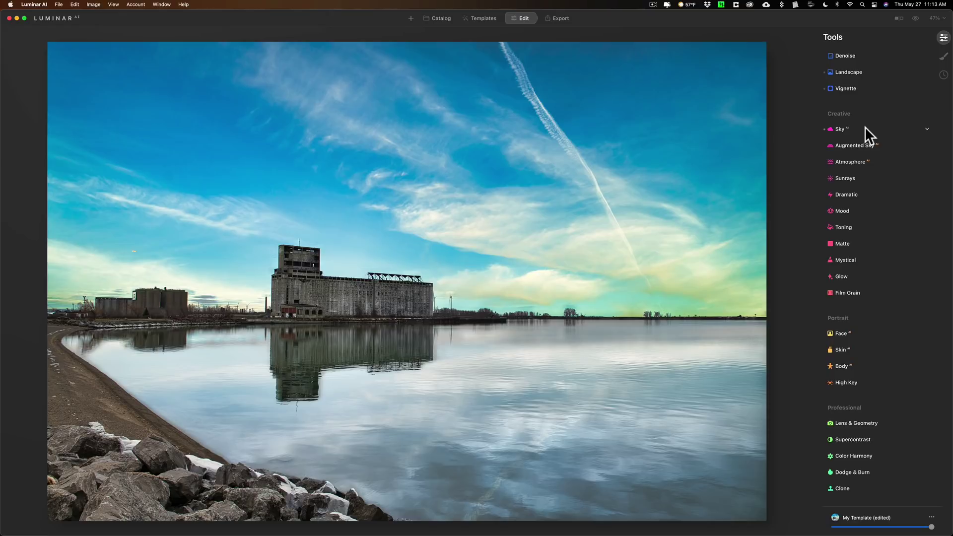
left_click(887, 142)
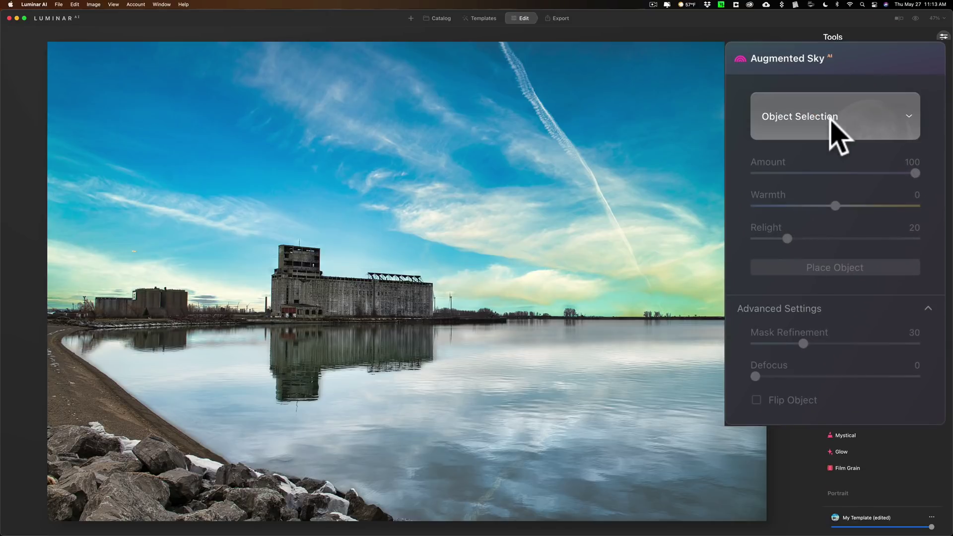
left_click(830, 121)
scroll(834, 251, "down", 1)
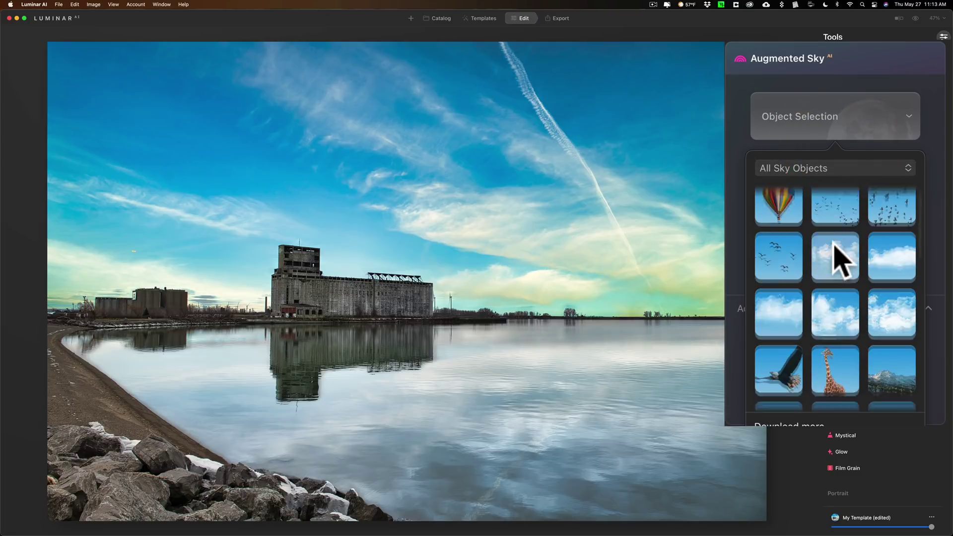
scroll(833, 243, "down", 4)
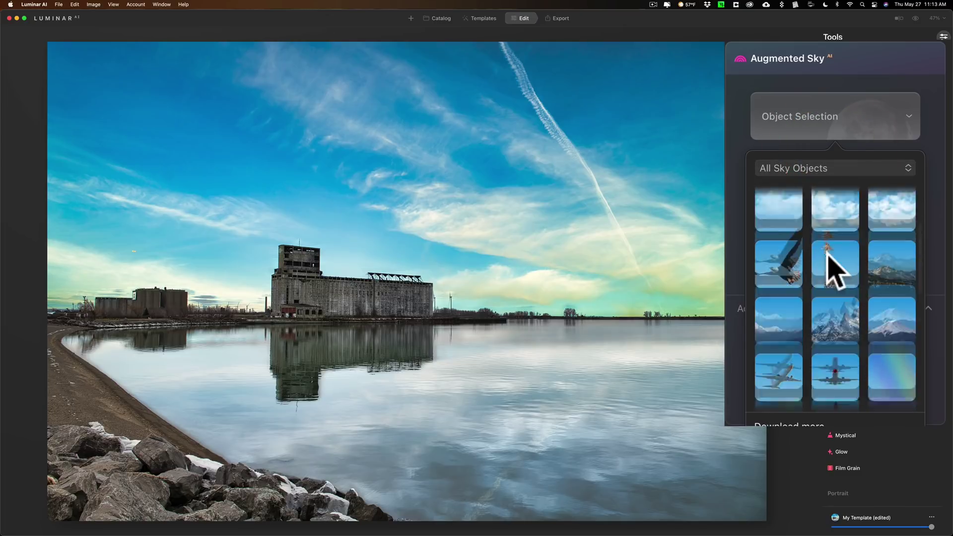
scroll(826, 253, "up", 1)
left_click(830, 306)
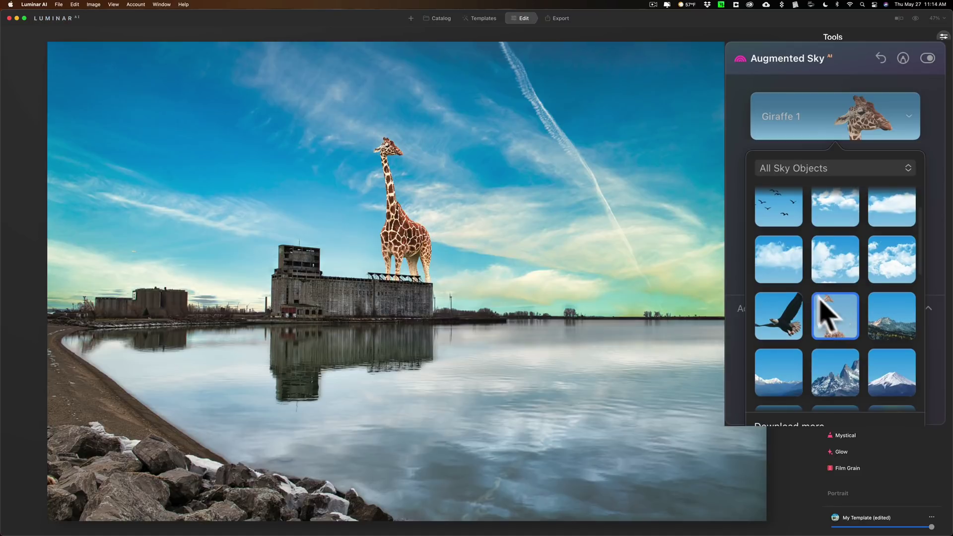
left_click(881, 60)
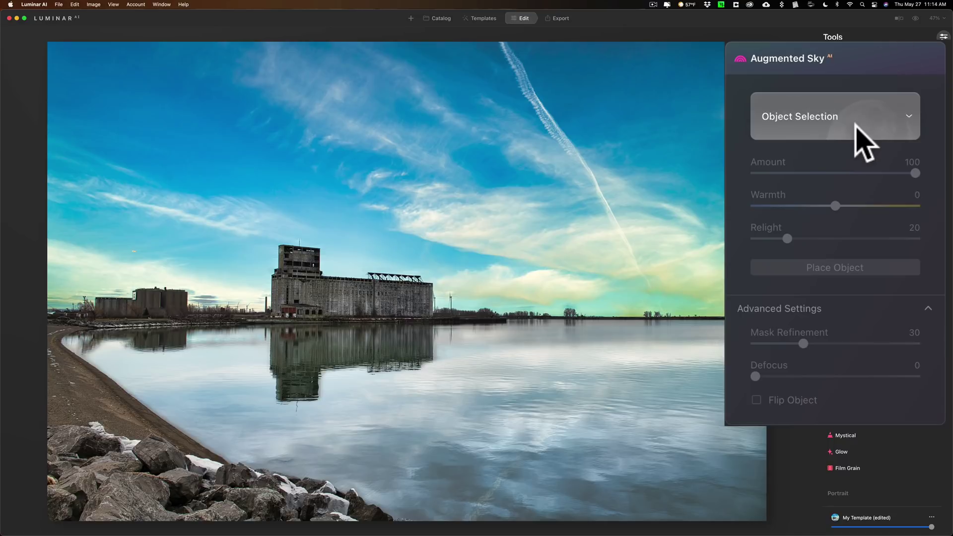
left_click(856, 130)
scroll(855, 254, "down", 15)
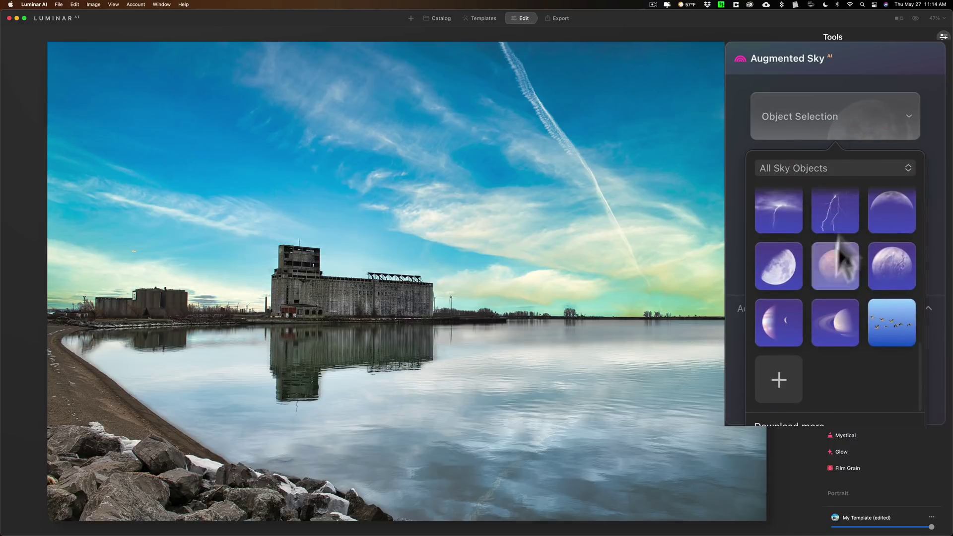
left_click(850, 168)
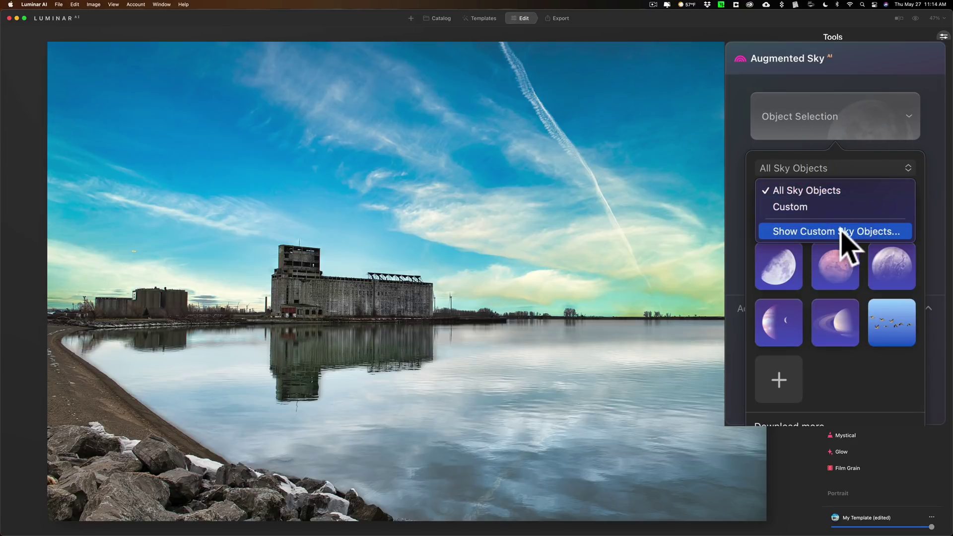
left_click(845, 145)
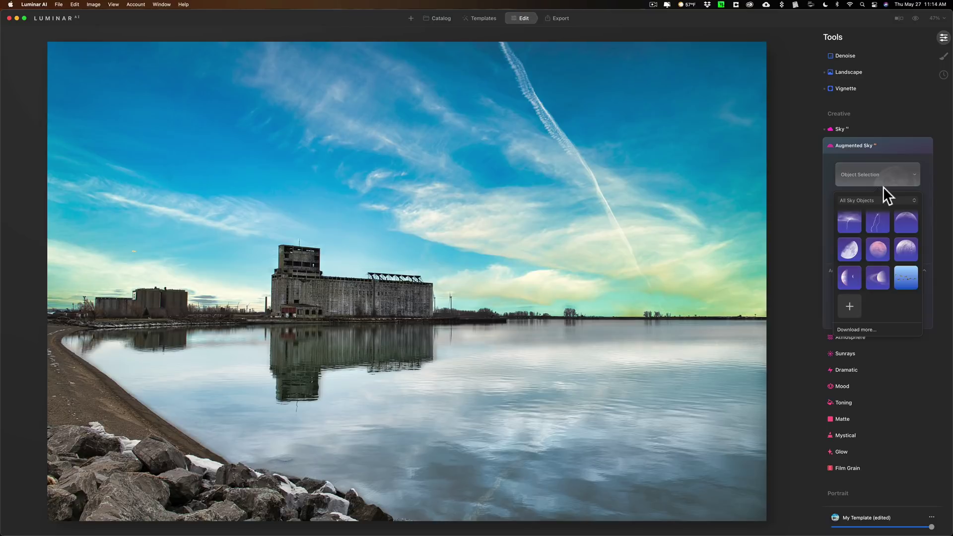
left_click(883, 186)
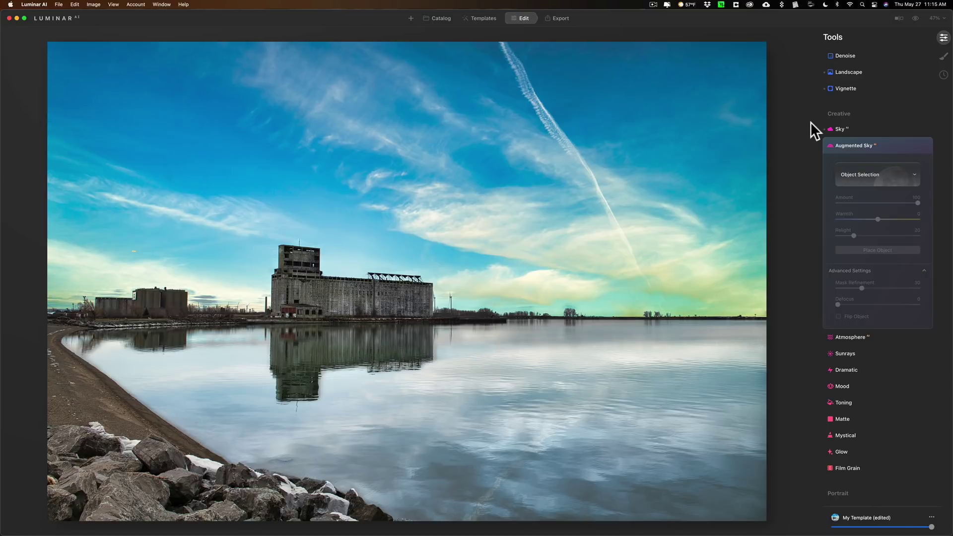
mouse_move(552, 534)
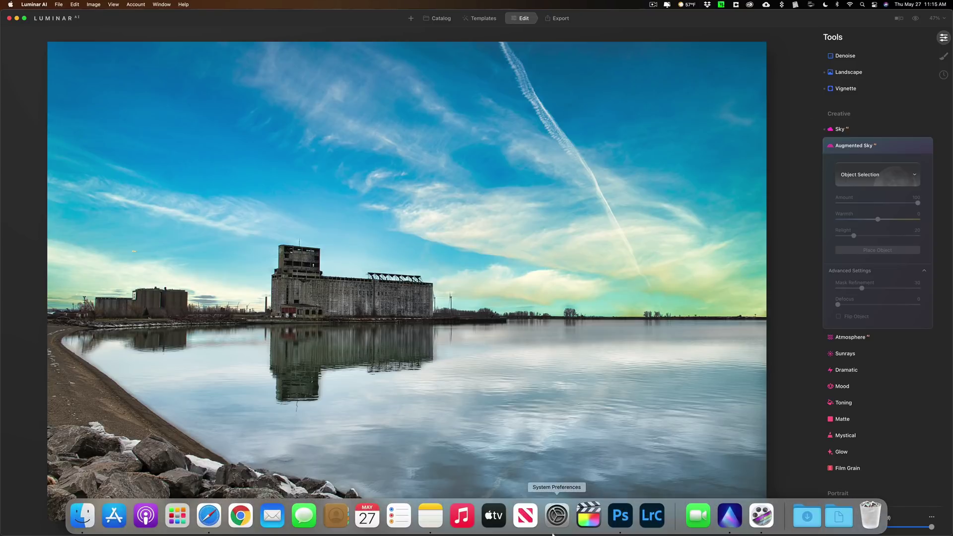
Step: In Photoshop, check Seagull.png's Export As settings (PNG, Transparency), cancel, and hide Photoshop
left_click(617, 514)
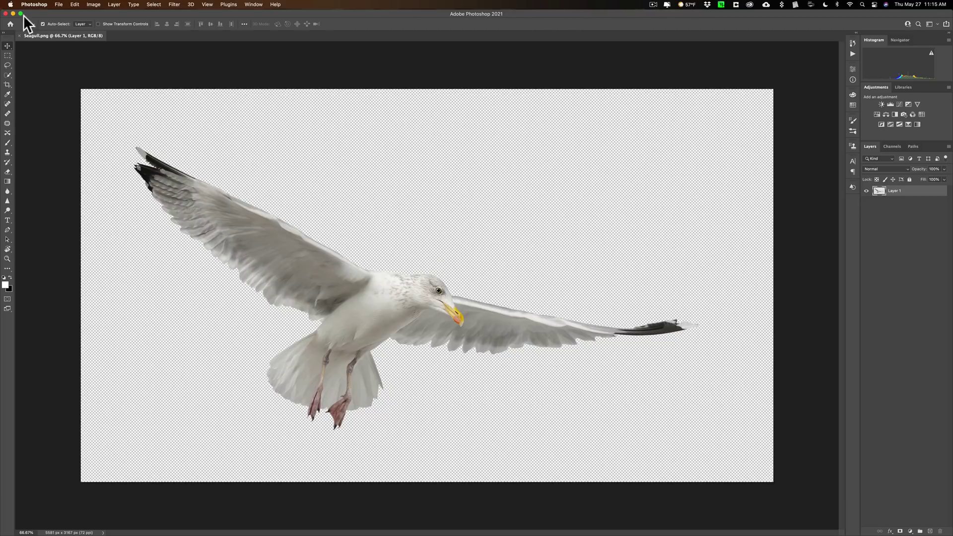
left_click(57, 4)
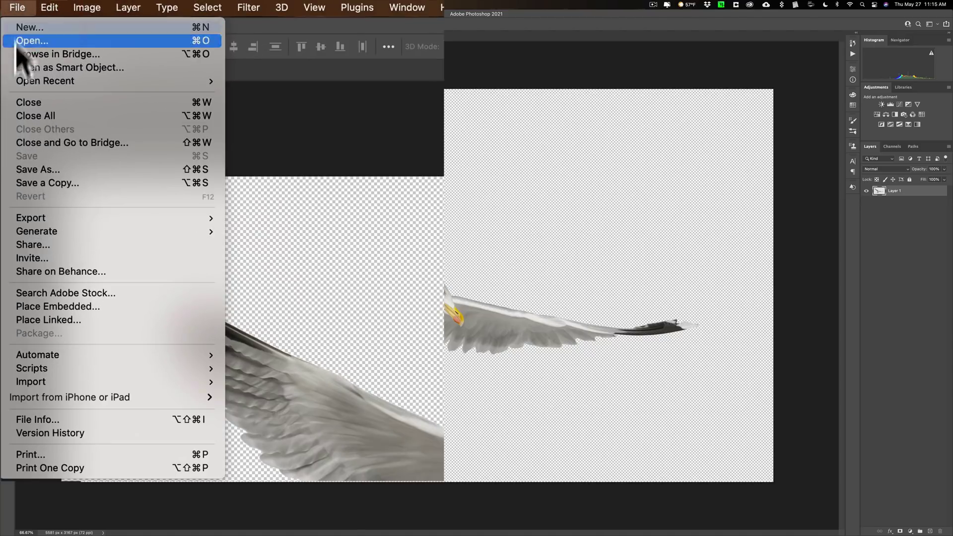
mouse_move(89, 186)
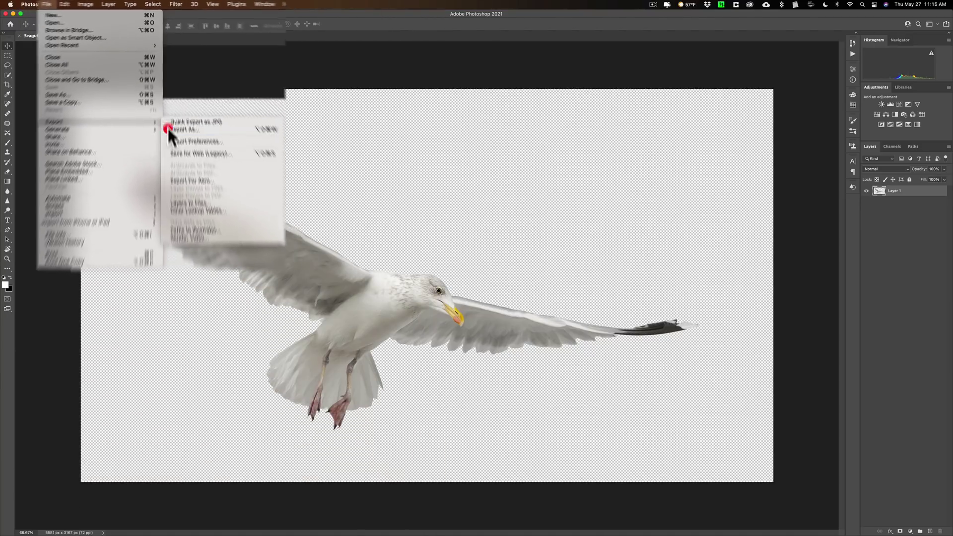
left_click(236, 230)
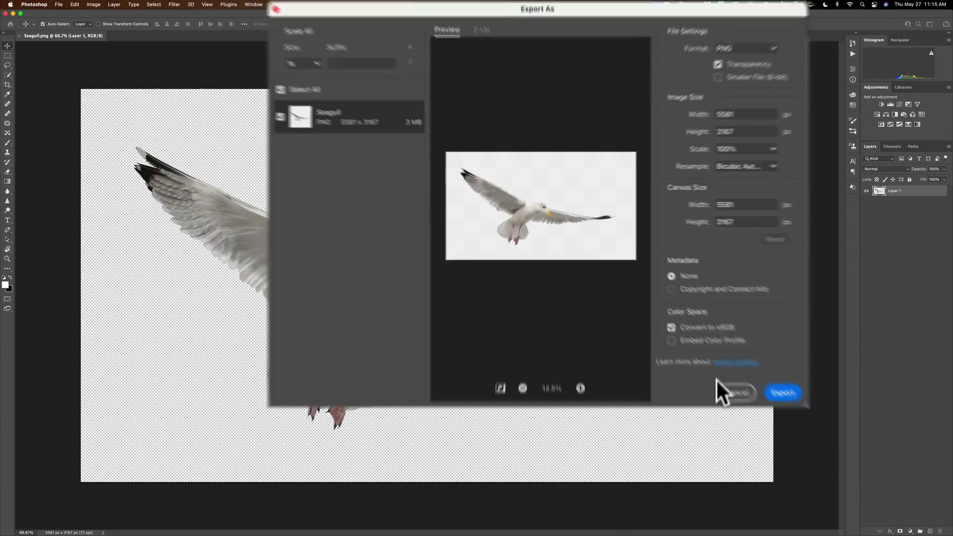
left_click(674, 334)
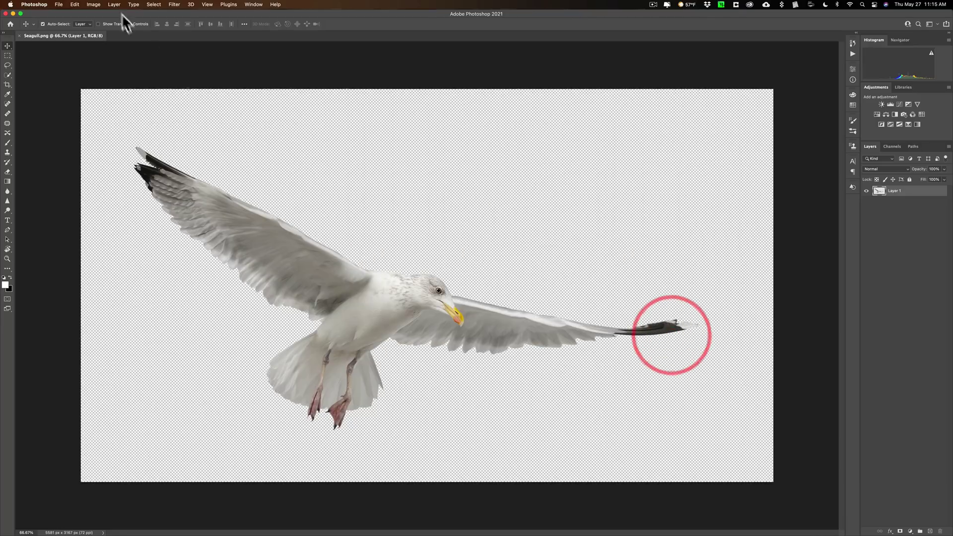
left_click(31, 6)
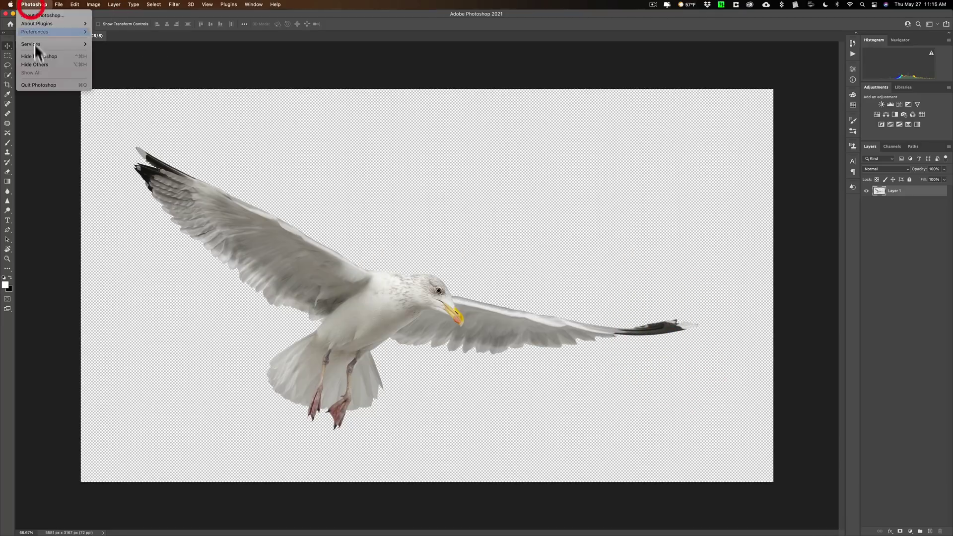
left_click(36, 80)
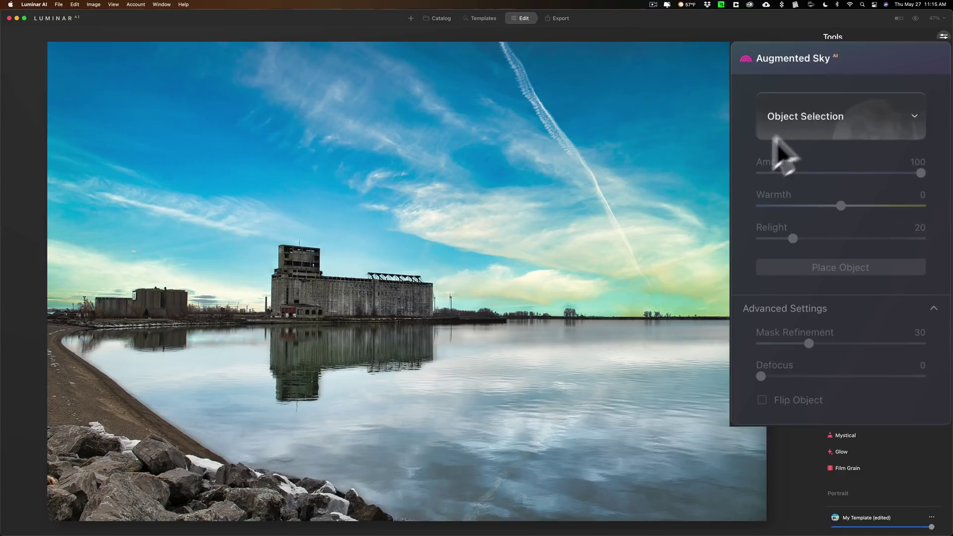
Step: Load Seagull.png from the Desktop as a custom Augmented Sky object
left_click(856, 174)
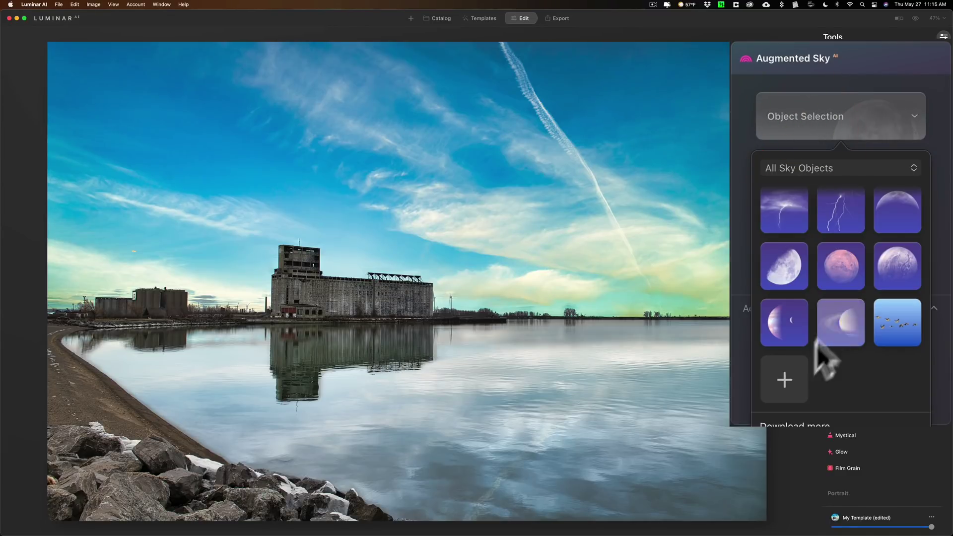
left_click(779, 384)
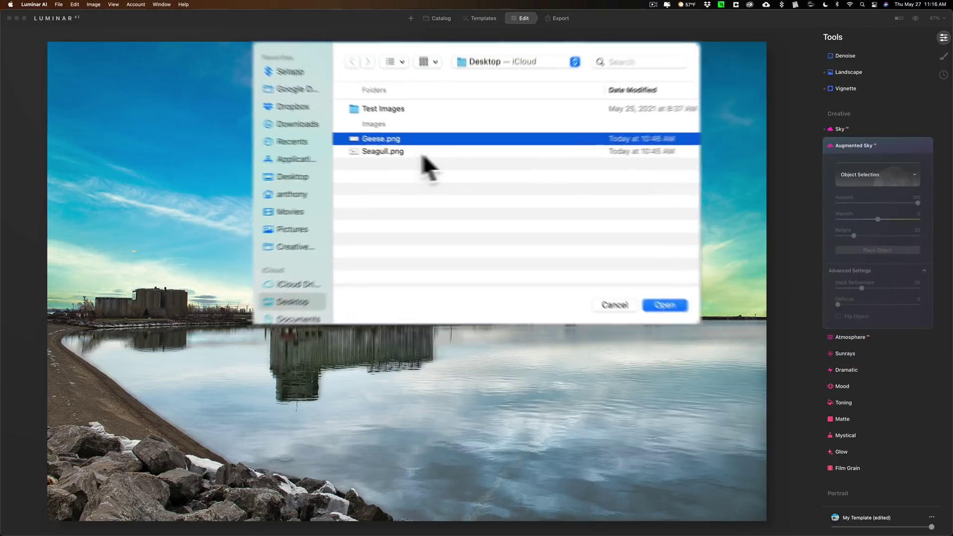
left_click(373, 145)
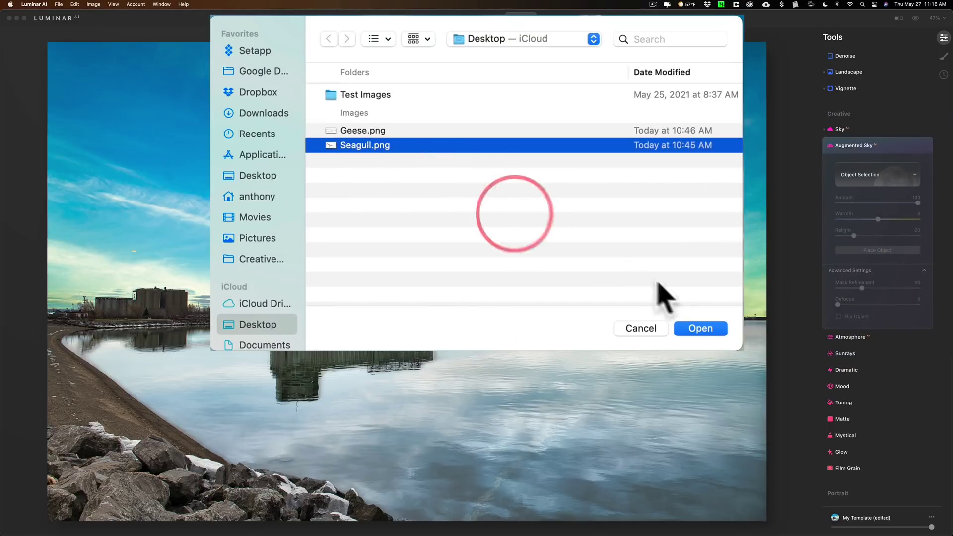
left_click(702, 330)
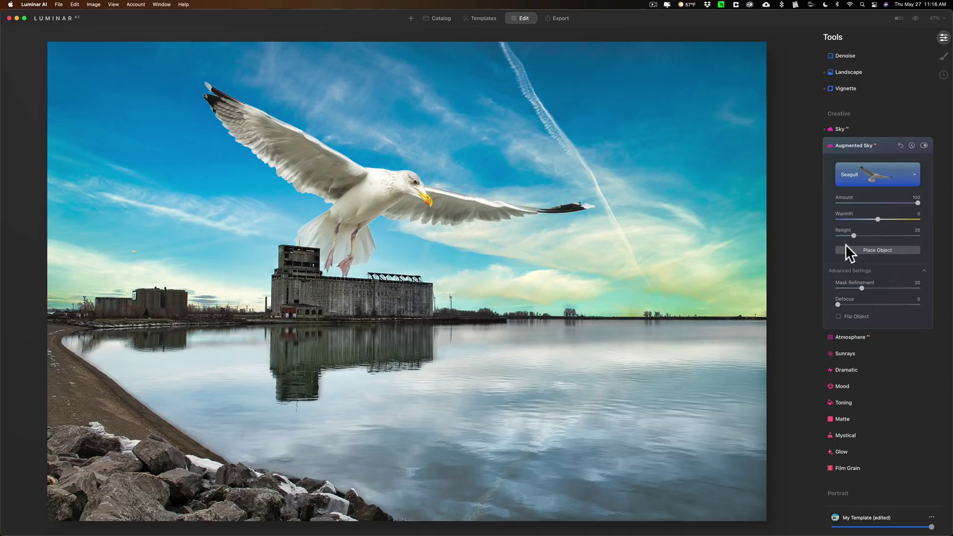
Step: Make the seagull much smaller and place it in the upper-left sky, away from the contrail
left_click(858, 249)
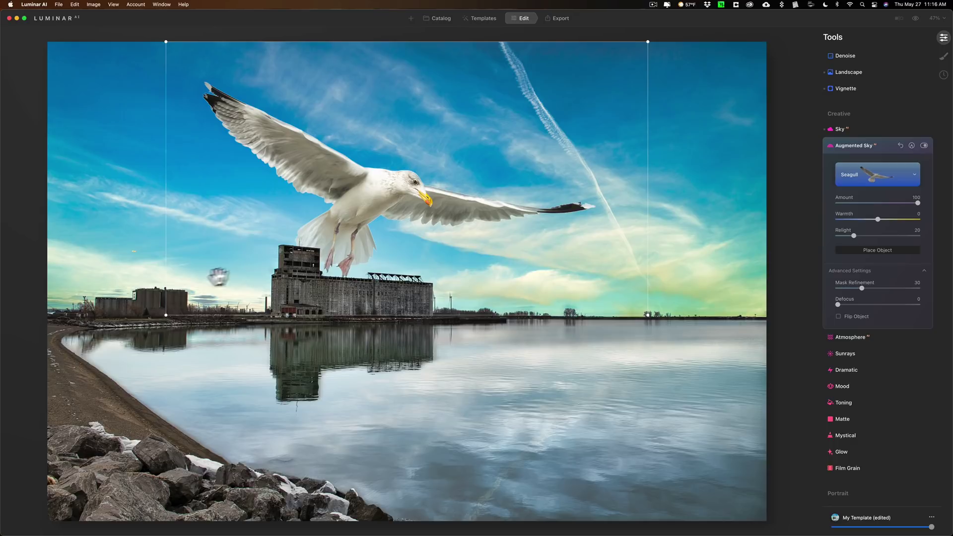
left_click_drag(167, 315, 518, 160)
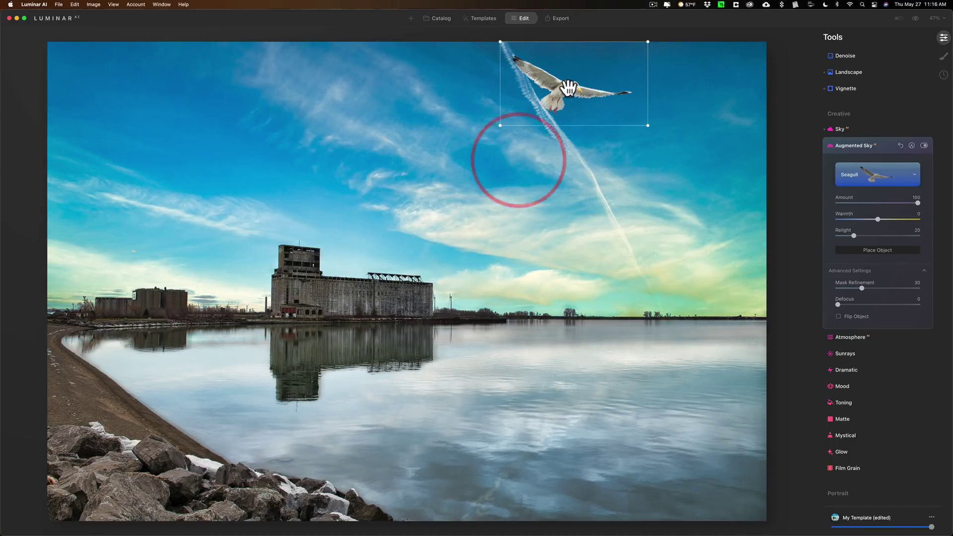
left_click_drag(567, 87, 479, 160)
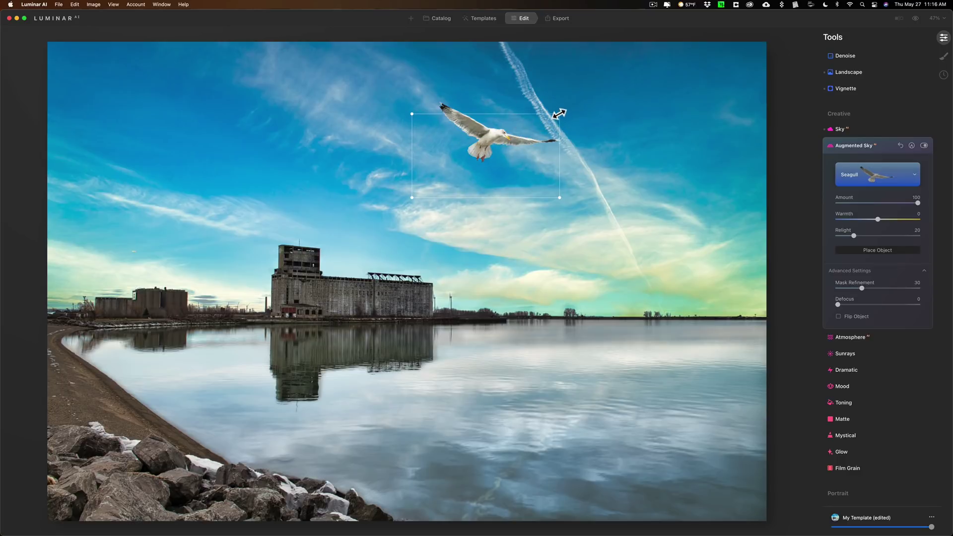
left_click_drag(560, 114, 483, 151)
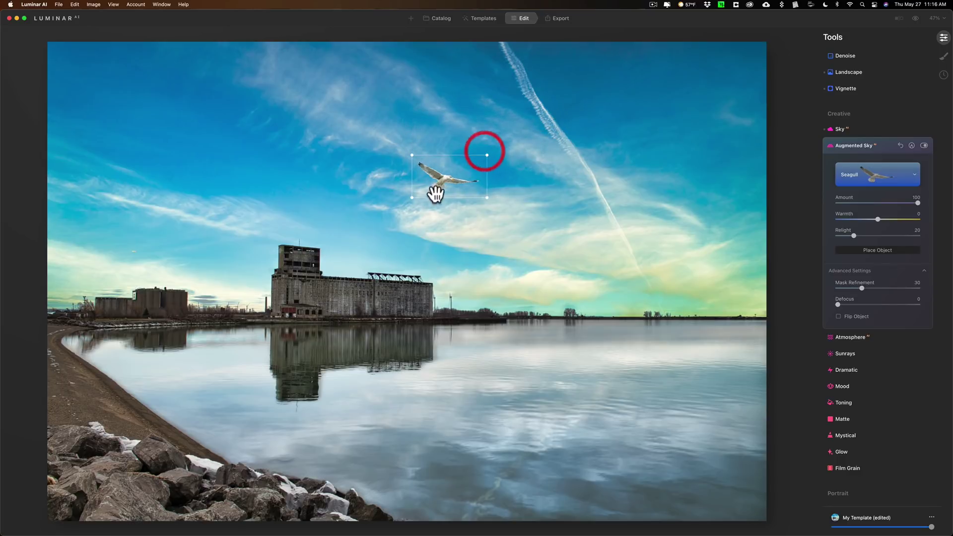
left_click_drag(434, 191, 272, 150)
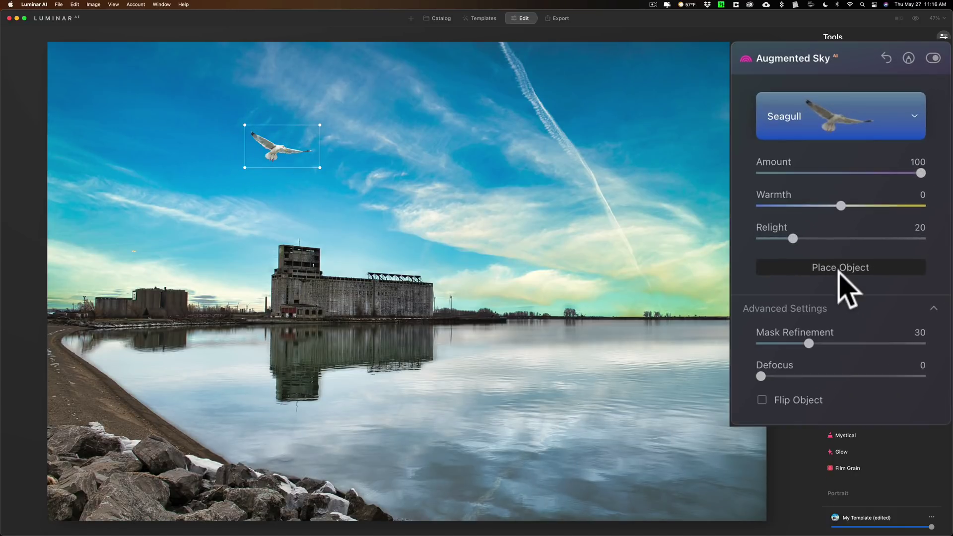
Step: Finish placing the seagull, blur it slightly and increase its relighting
left_click(842, 273)
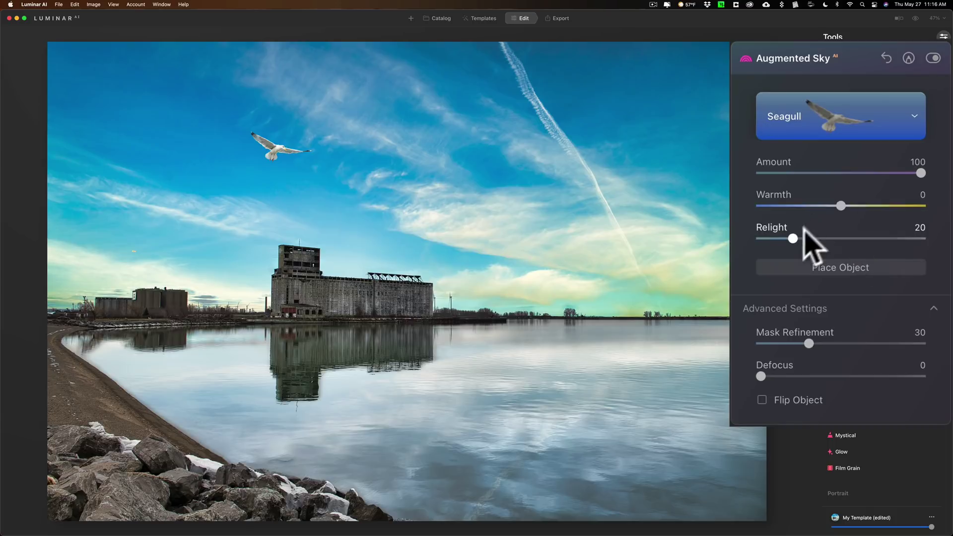
left_click_drag(761, 377, 769, 376)
left_click_drag(792, 237, 861, 233)
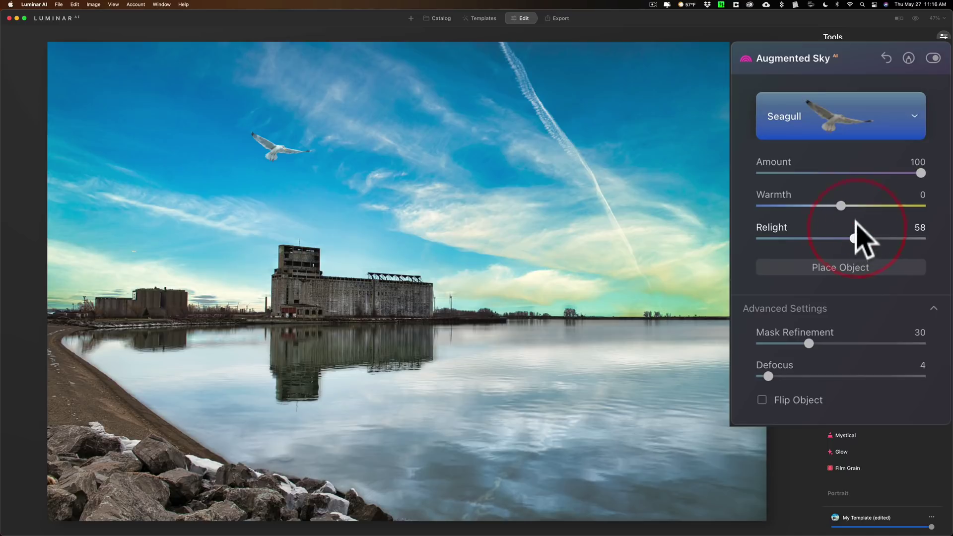
Step: Show the Custom sky objects folder holding Seagull.png in Finder
left_click(880, 121)
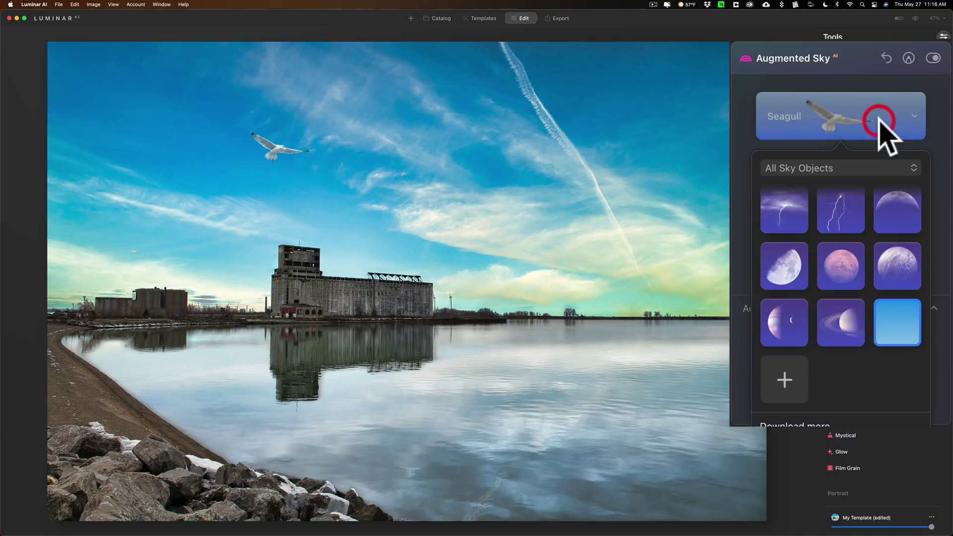
left_click(832, 170)
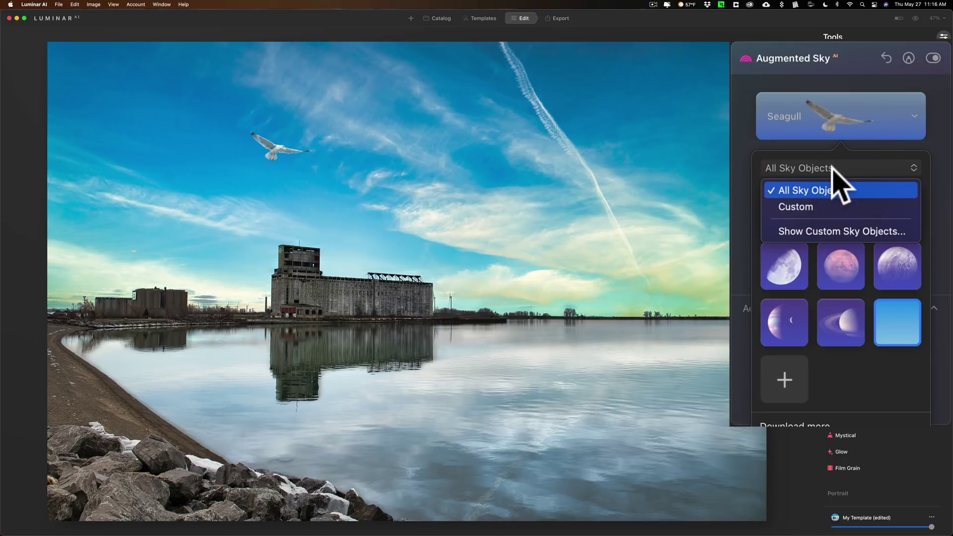
left_click(834, 232)
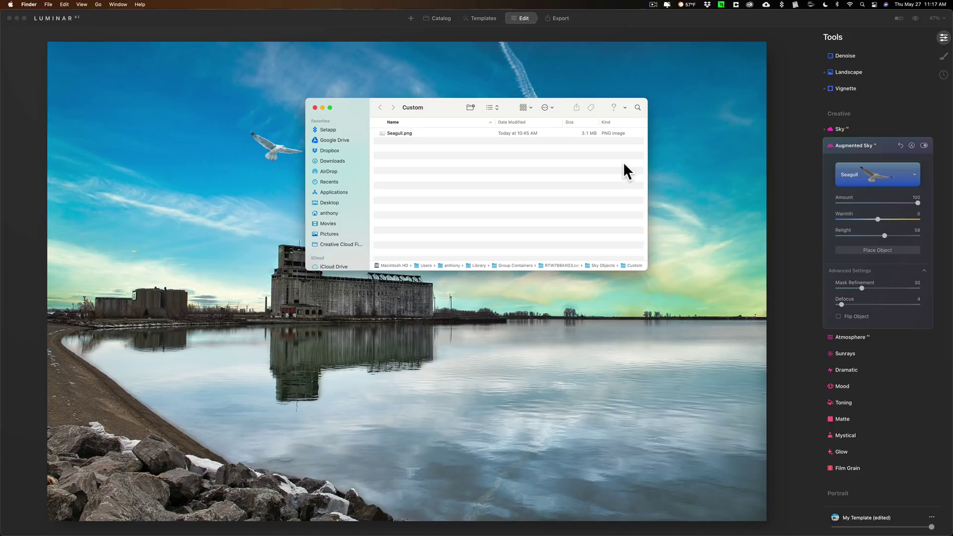
Step: Close the Finder Custom window and reopen Luminar AI's sky object picker
left_click(315, 107)
left_click(856, 172)
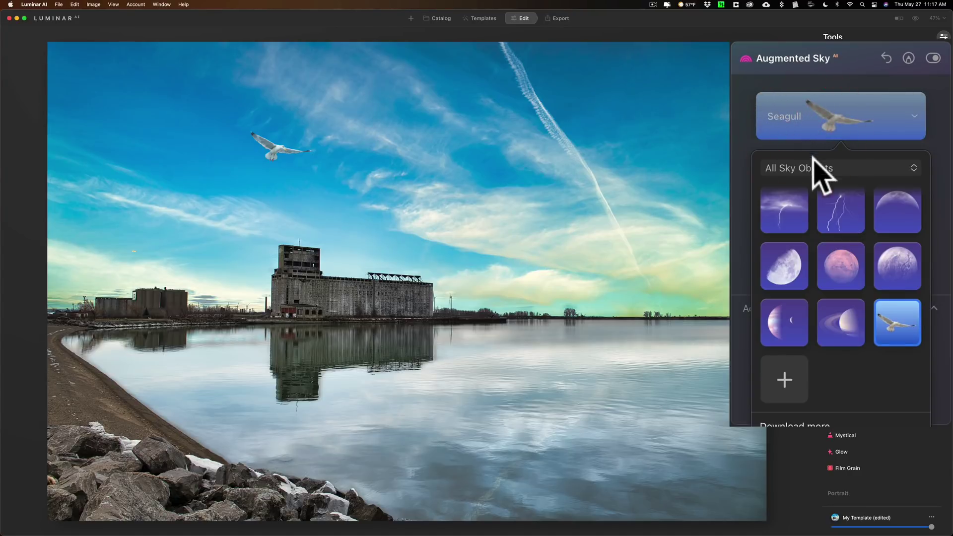
Step: Filter the picker to Custom objects and load Geese.png as a new sky object
scroll(840, 372, "down", 3)
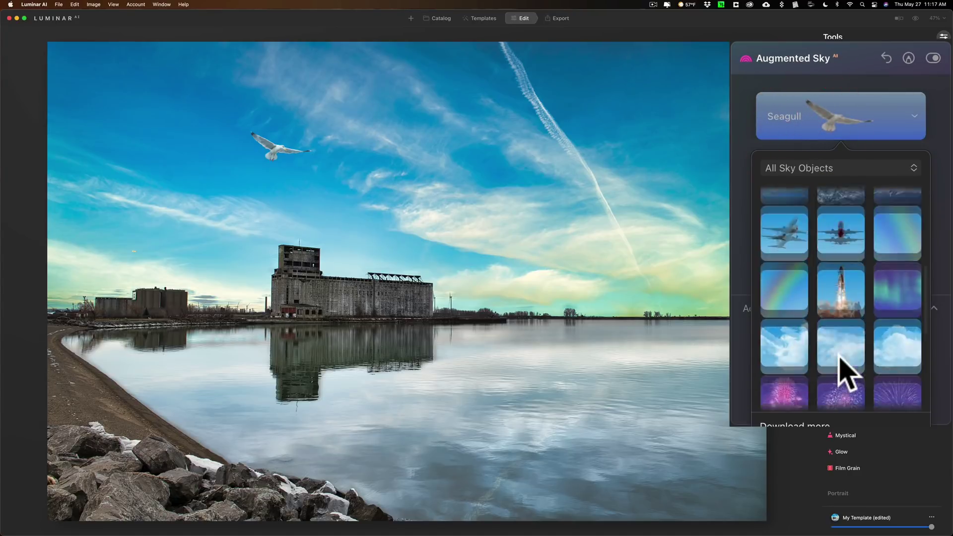
scroll(849, 372, "up", 2)
left_click(839, 168)
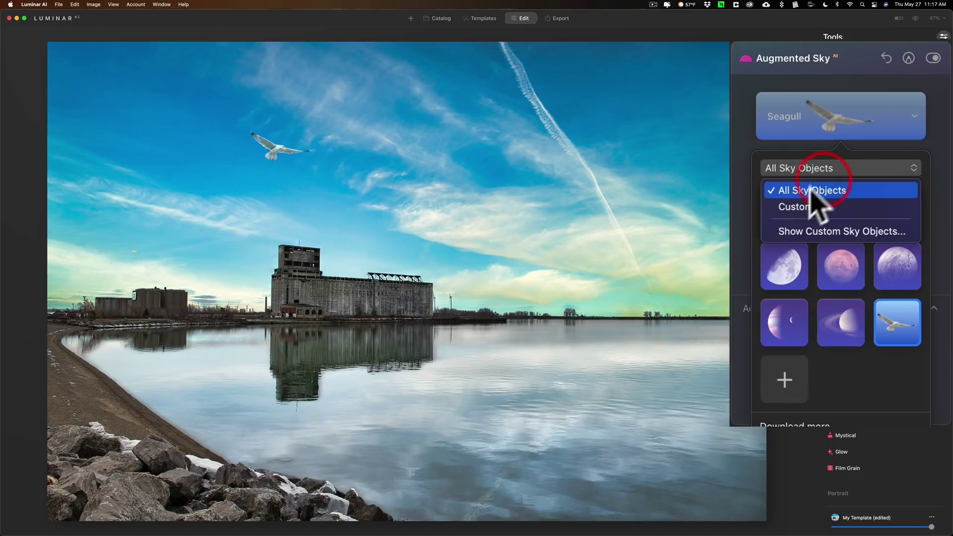
left_click(796, 207)
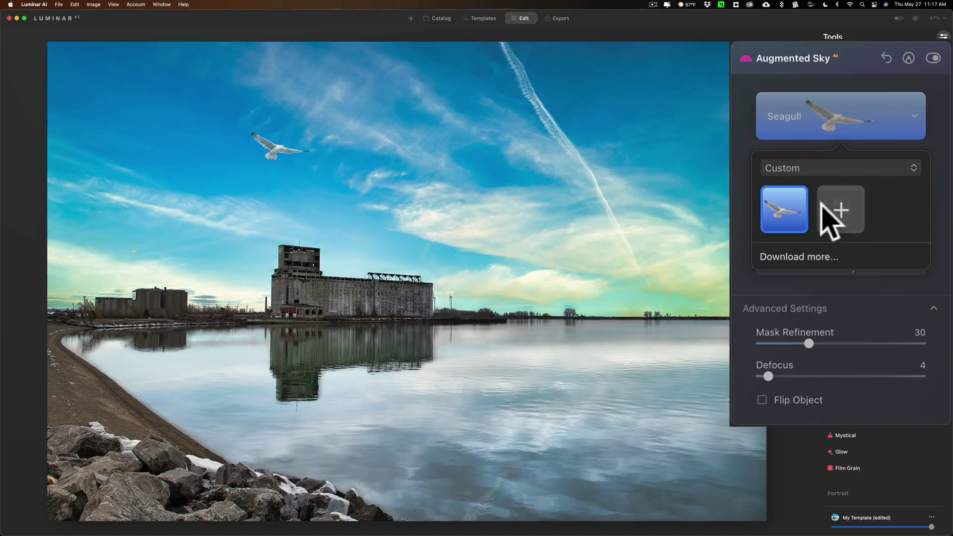
left_click(842, 211)
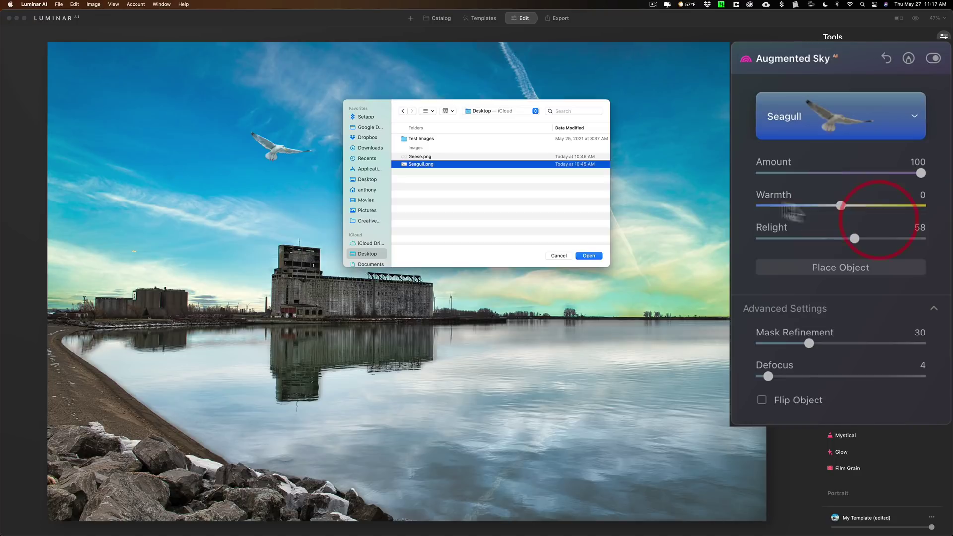
left_click(414, 156)
left_click(586, 254)
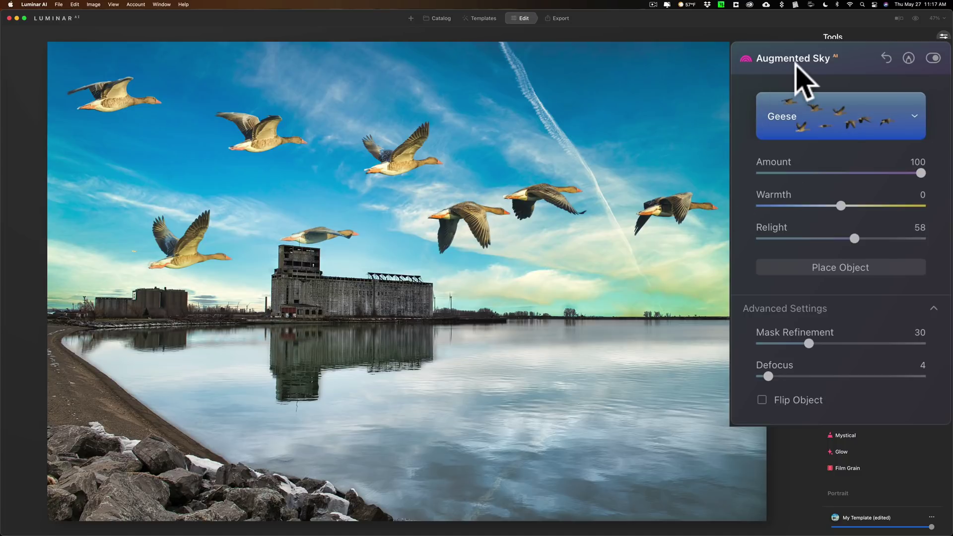
Step: Shrink the geese to a small V-like flock in the upper-centre sky above the elevator
left_click(827, 261)
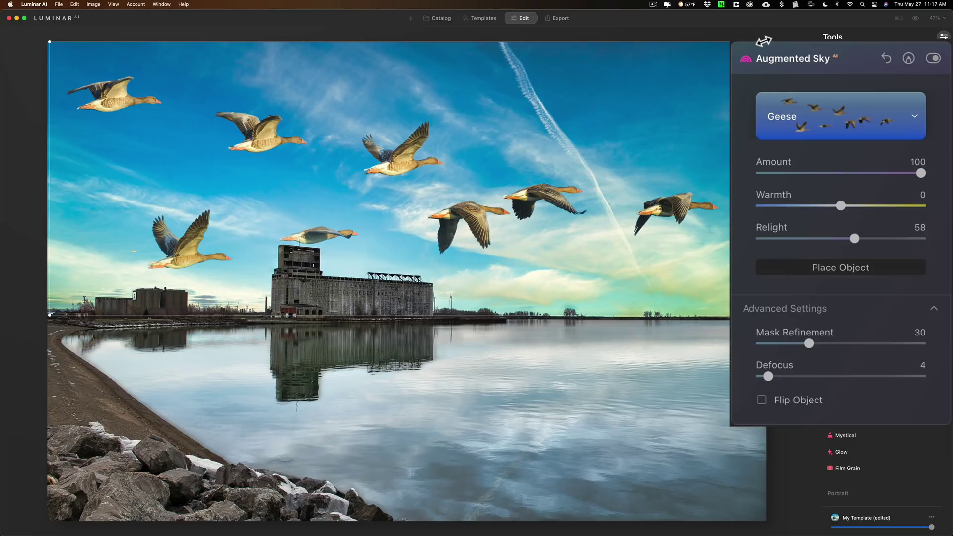
left_click_drag(763, 42, 446, 162)
left_click_drag(448, 214, 256, 273)
left_click_drag(152, 270, 427, 138)
left_click_drag(527, 182, 516, 178)
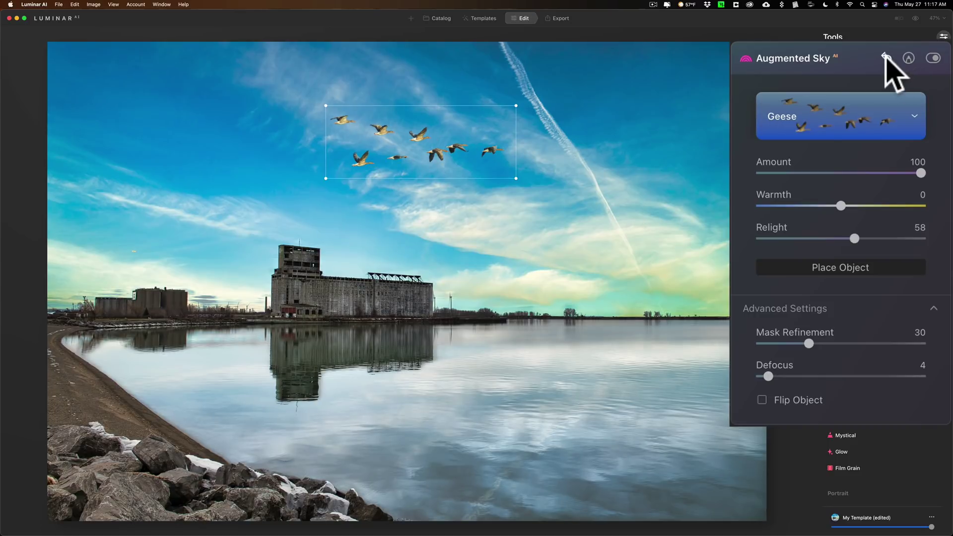
Step: Finish placing the geese and set Augmented Sky Defocus to 11
left_click(880, 246)
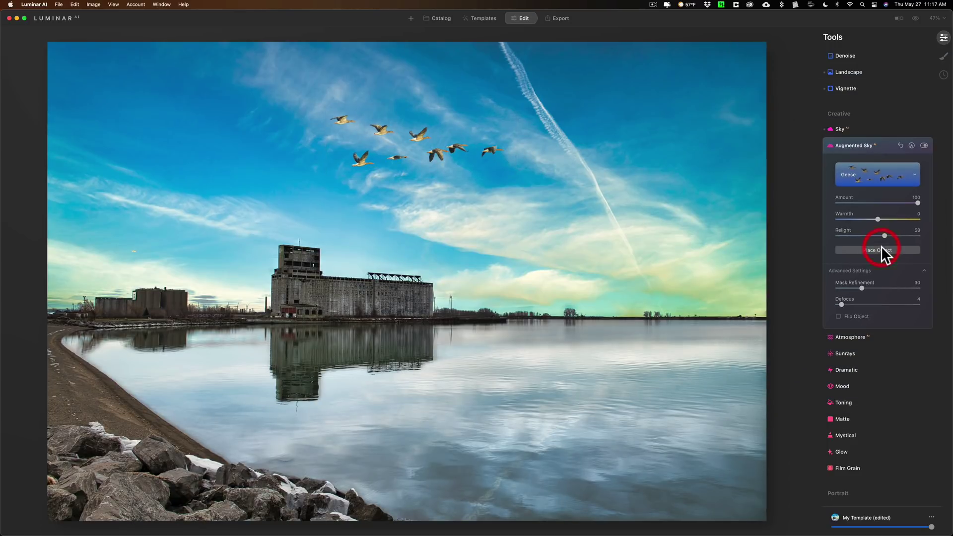
left_click(847, 302)
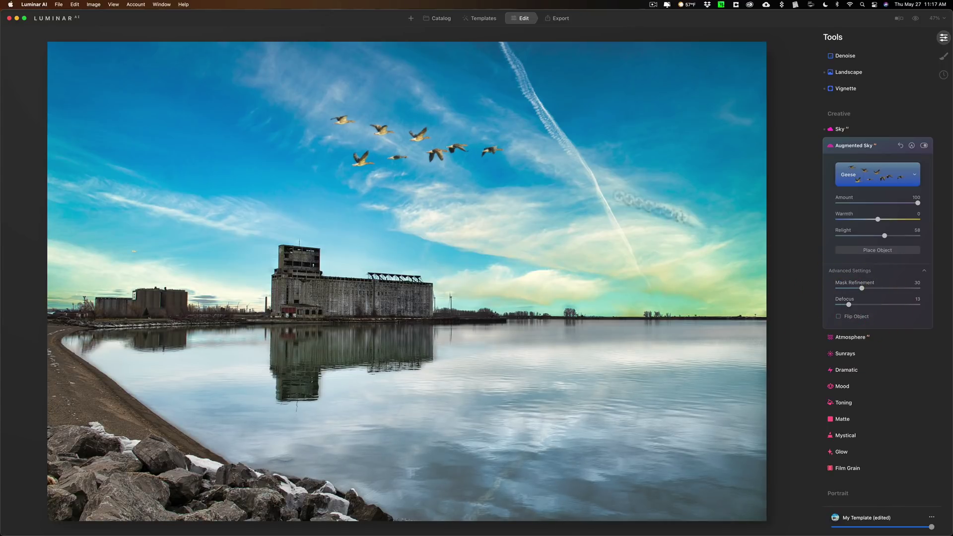
left_click(845, 304)
left_click(846, 303)
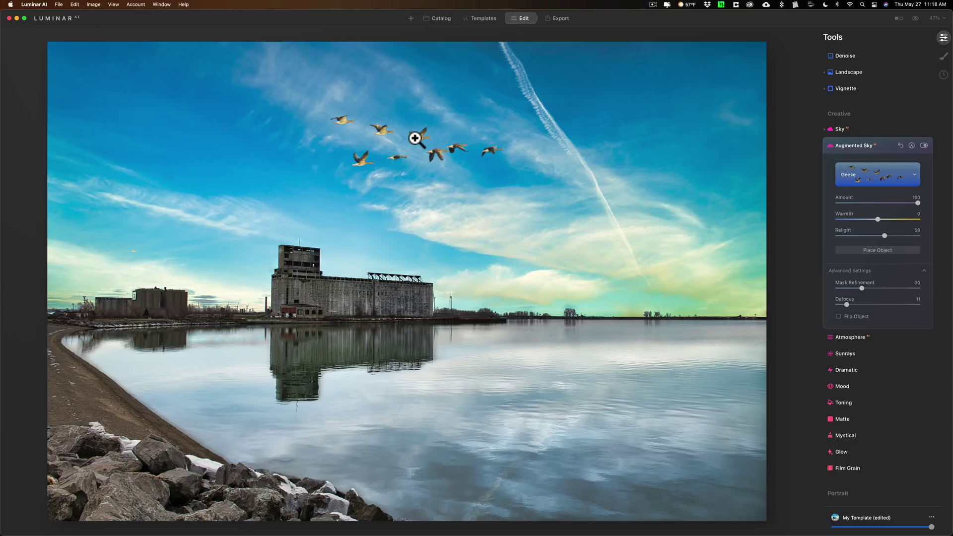
Step: Check in Finder that the Custom folder holds Geese.png and Seagull.png, then return to Luminar AI
left_click(911, 173)
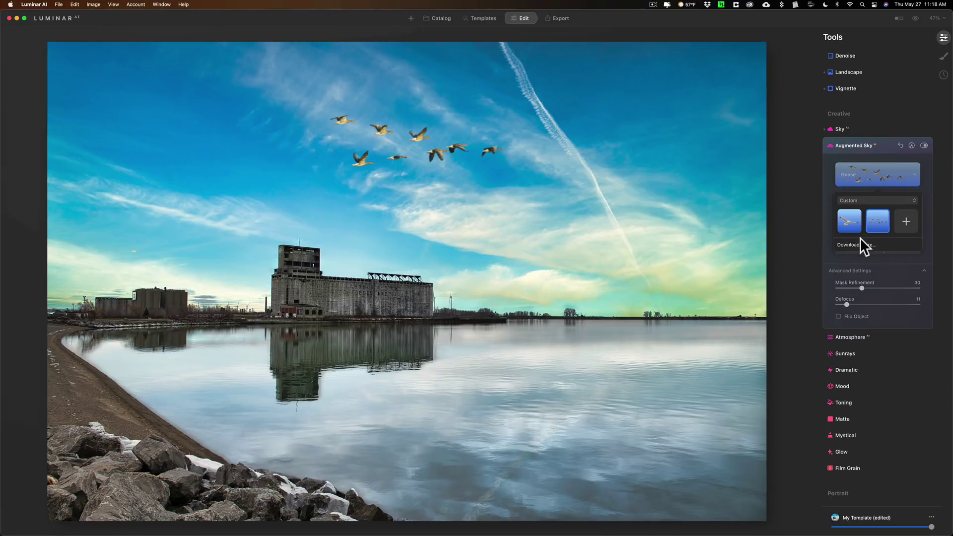
left_click(868, 200)
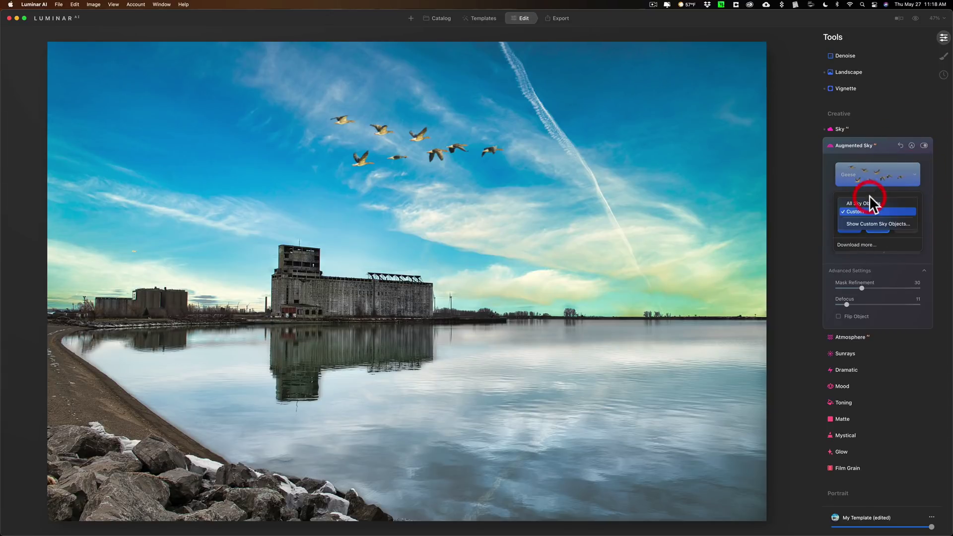
left_click(867, 223)
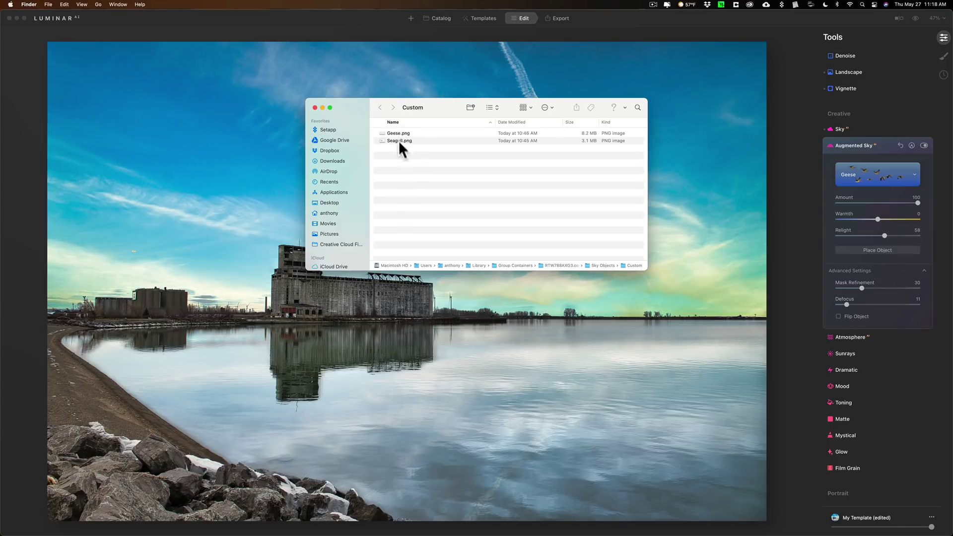
left_click(315, 107)
left_click(893, 144)
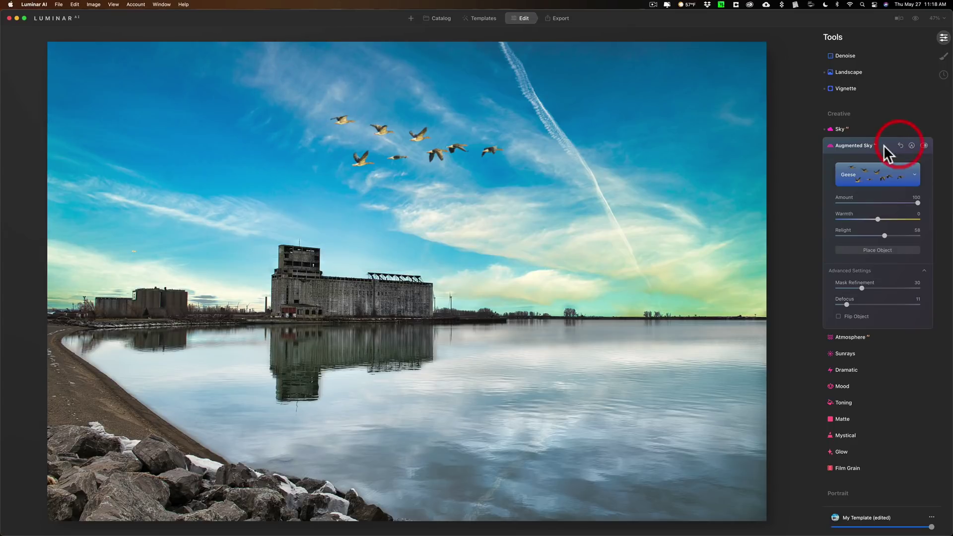
Step: Reset Augmented Sky to remove the geese, browse the sky objects, then collapse the tool
left_click(901, 144)
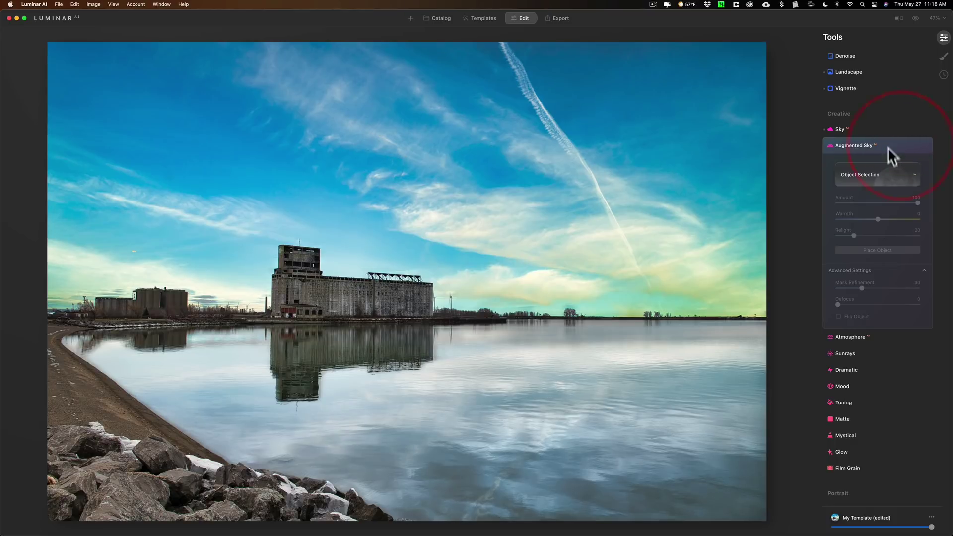
left_click(886, 169)
scroll(871, 215, "down", 5)
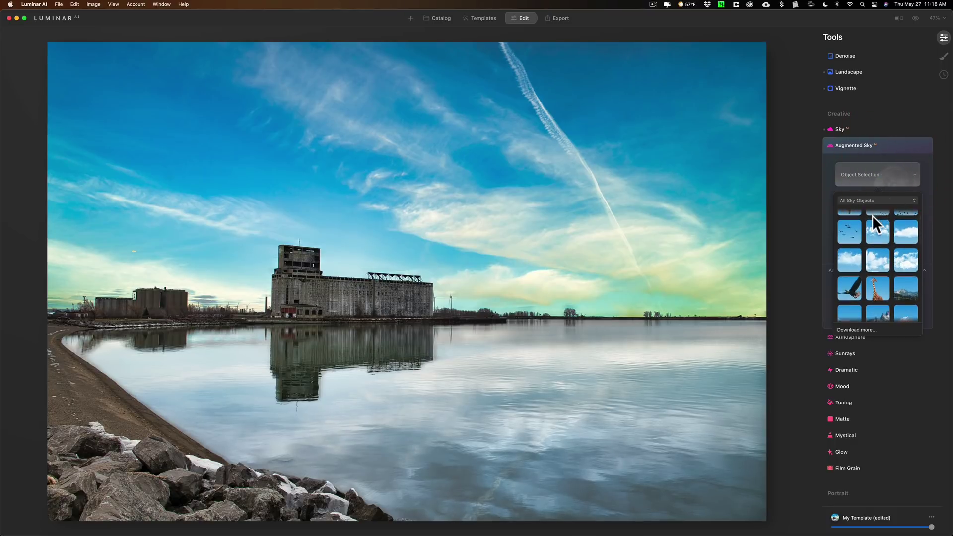
scroll(871, 254, "down", 2)
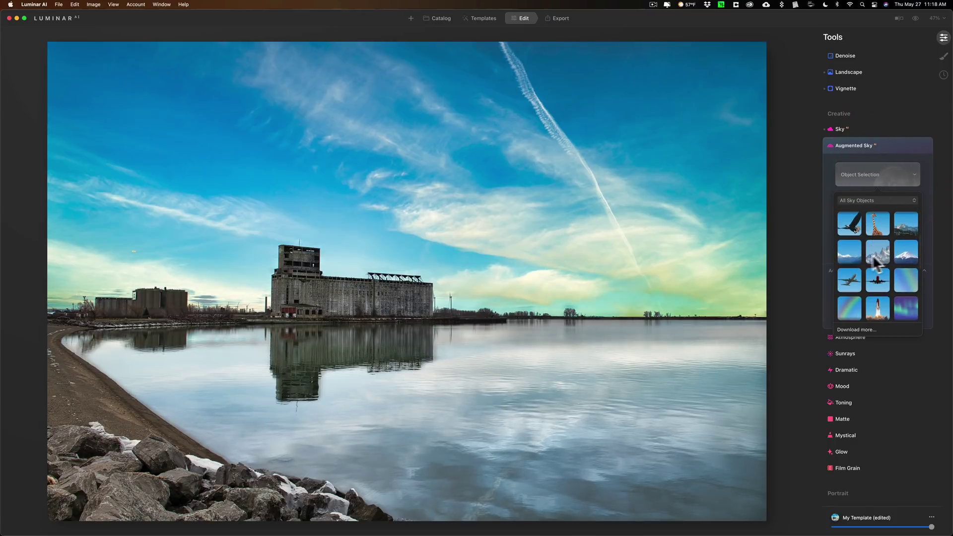
scroll(857, 273, "up", 7)
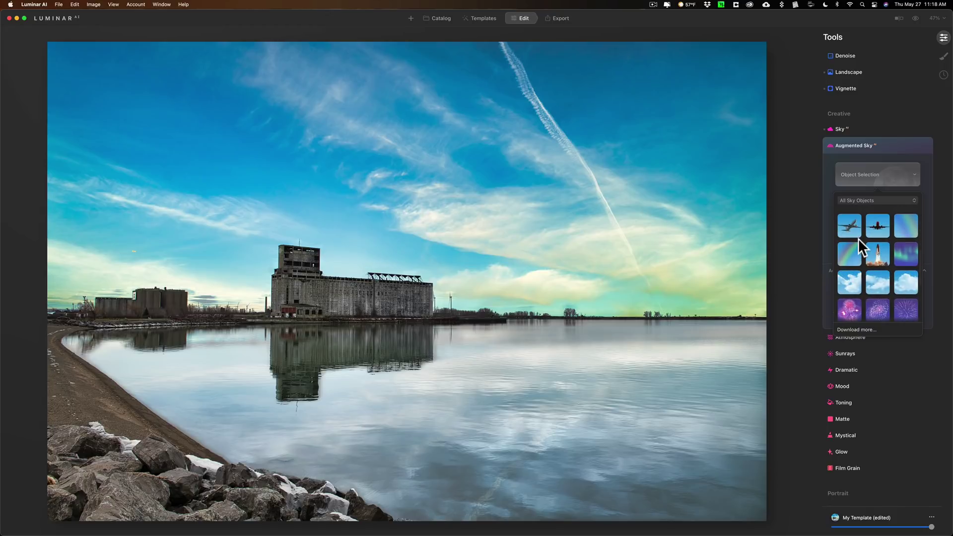
left_click(879, 144)
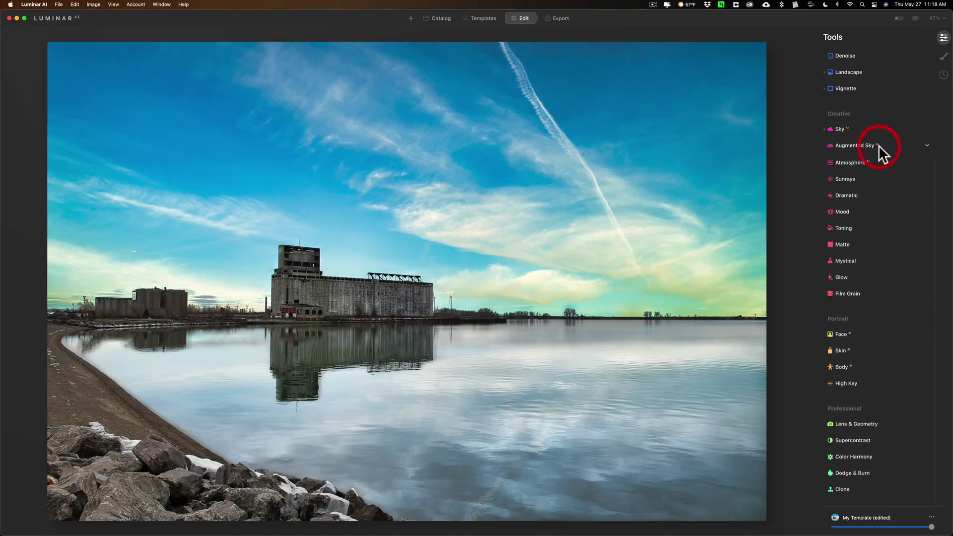